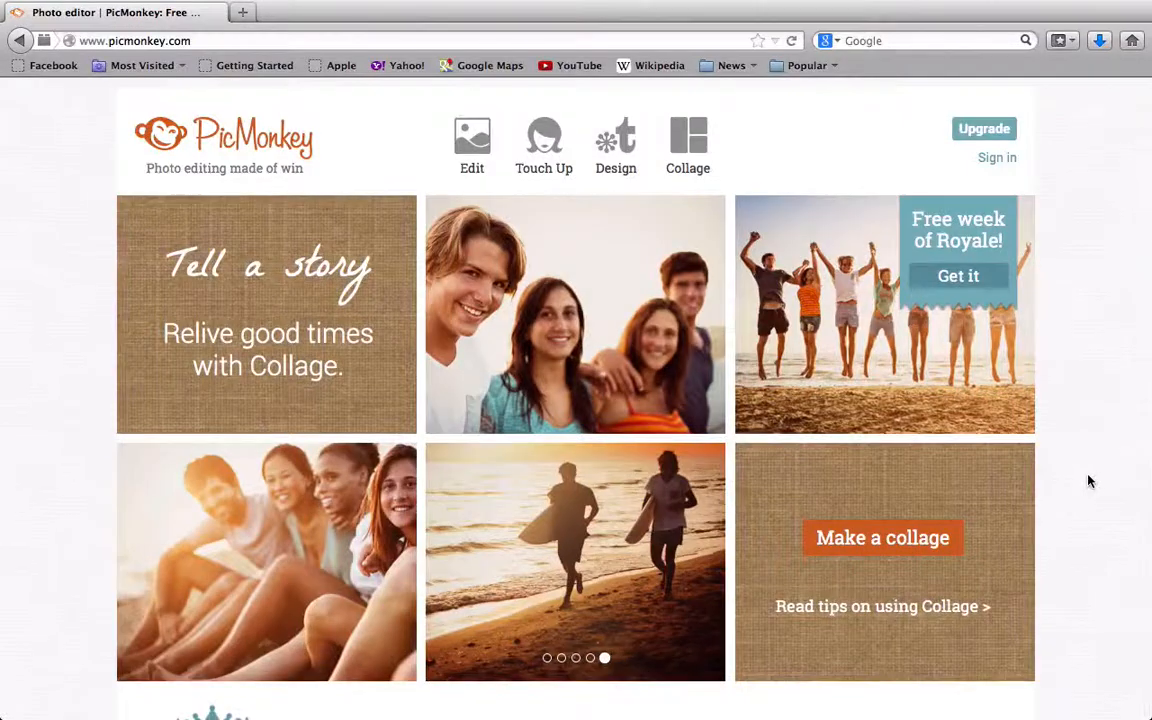
Step: Start a collage from computer photos and upload coverphotostock.jpg from the Desktop
scroll(1090, 481, "down", 1)
scroll(1090, 481, "down", 1)
scroll(1090, 481, "down", 2)
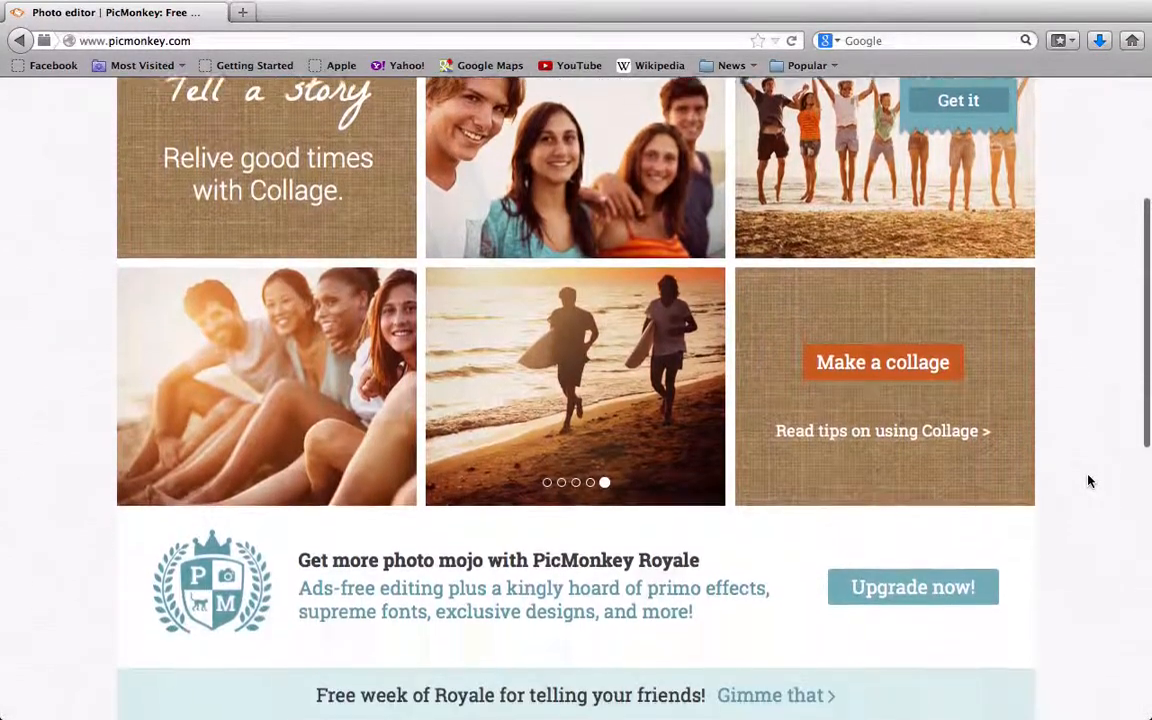
scroll(1090, 481, "up", 3)
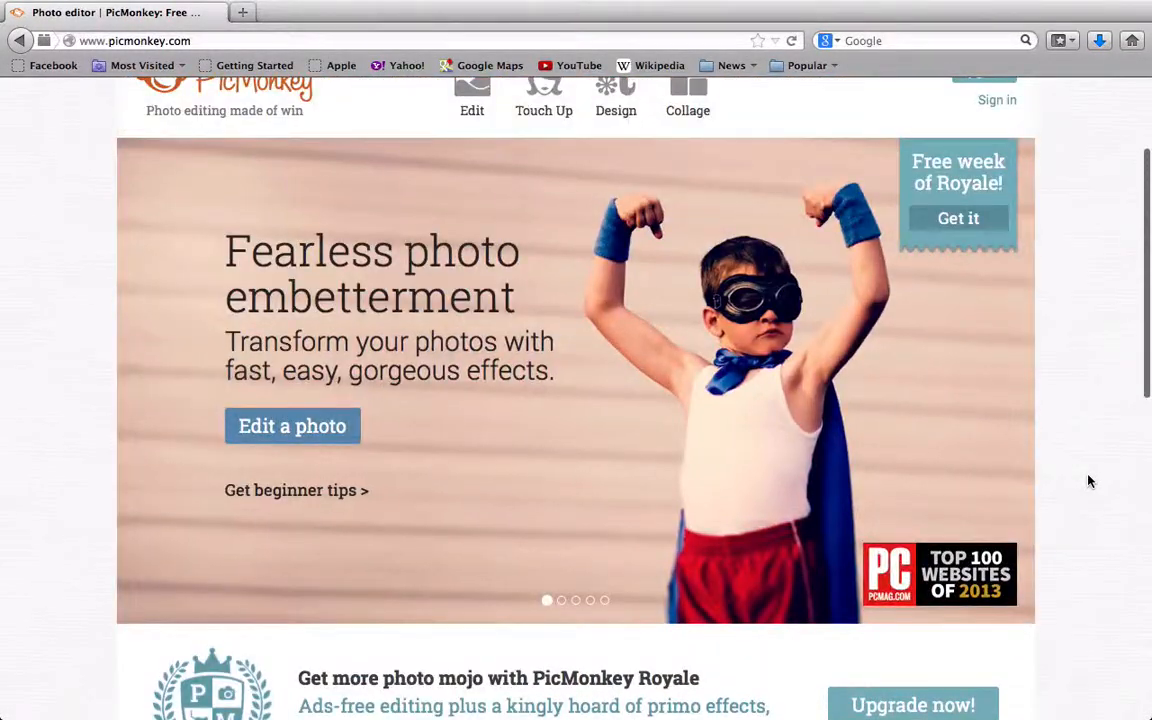
scroll(1090, 481, "up", 2)
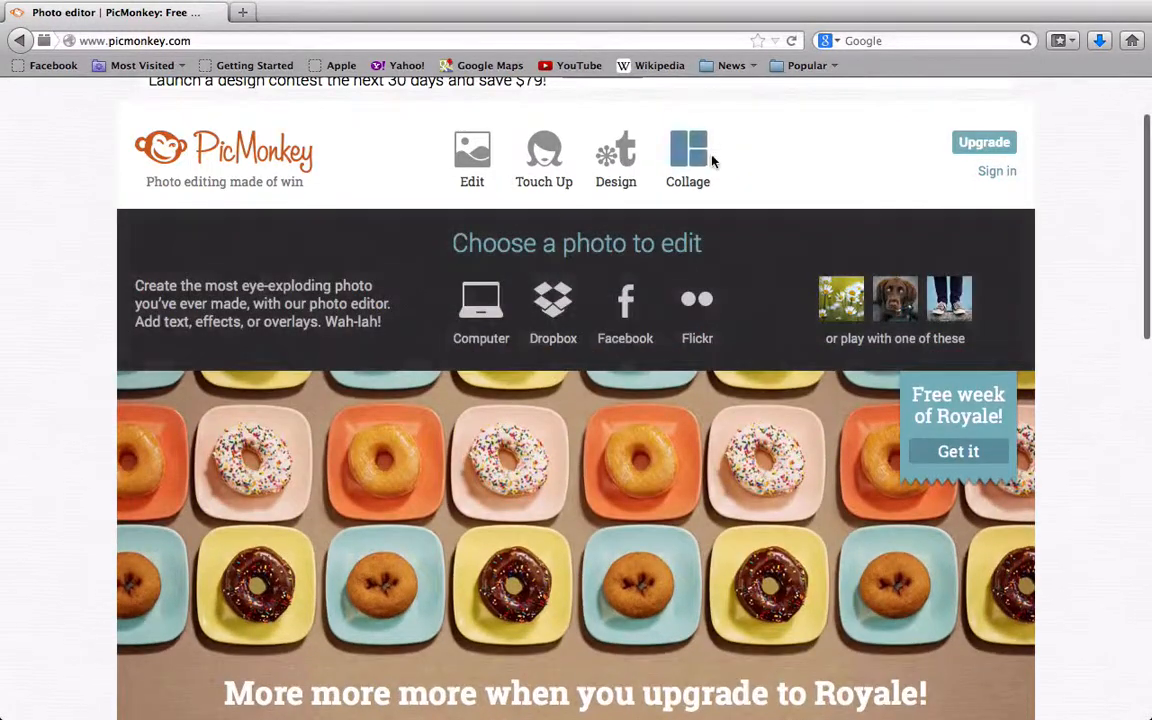
mouse_move(688, 162)
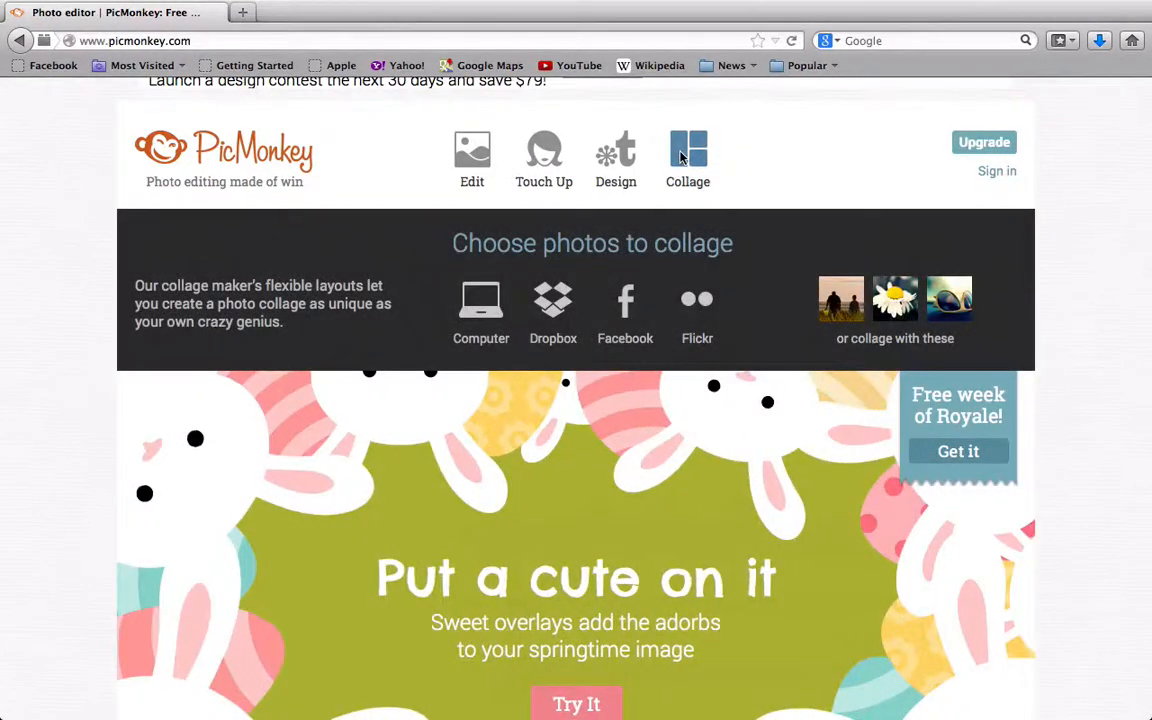
left_click(680, 157)
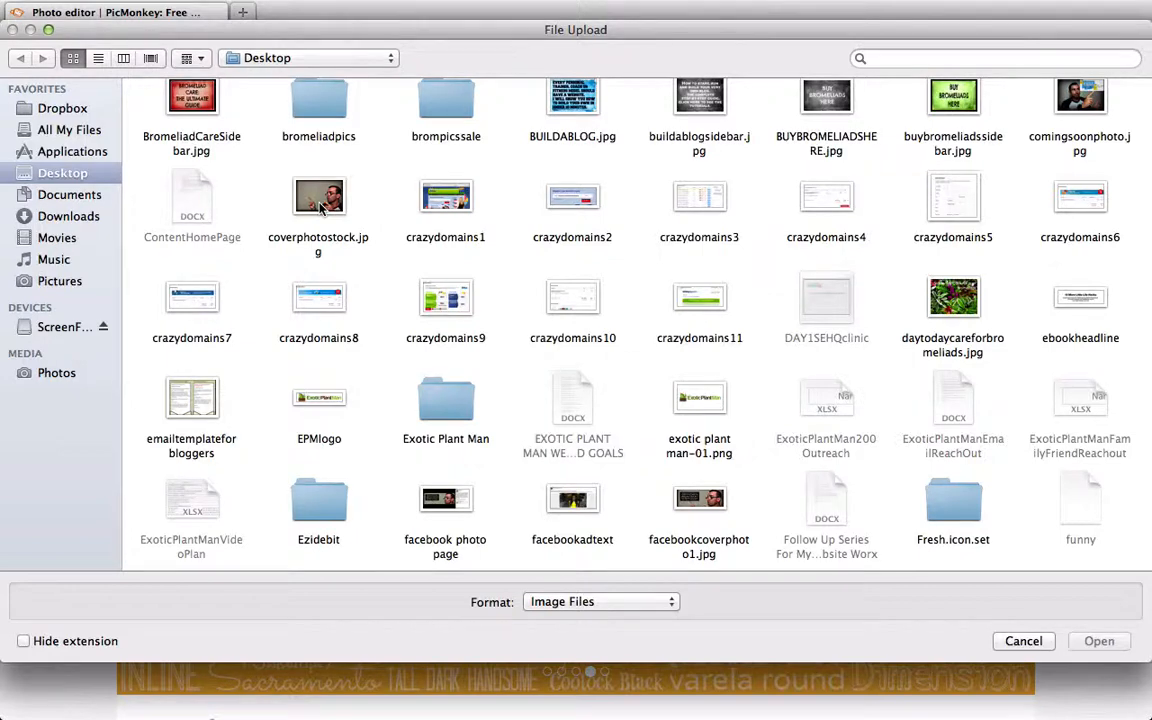
double_click(320, 205)
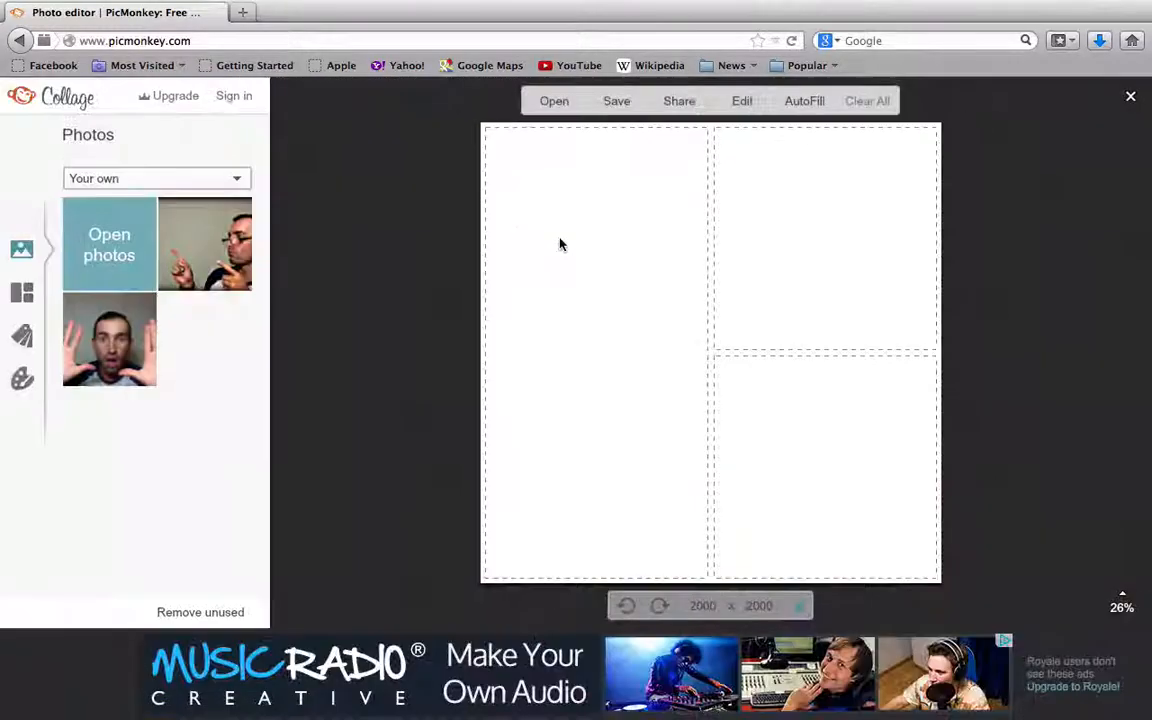
Step: Remove the photo of the man with both hands raised from the collage's photo collection
left_click(144, 305)
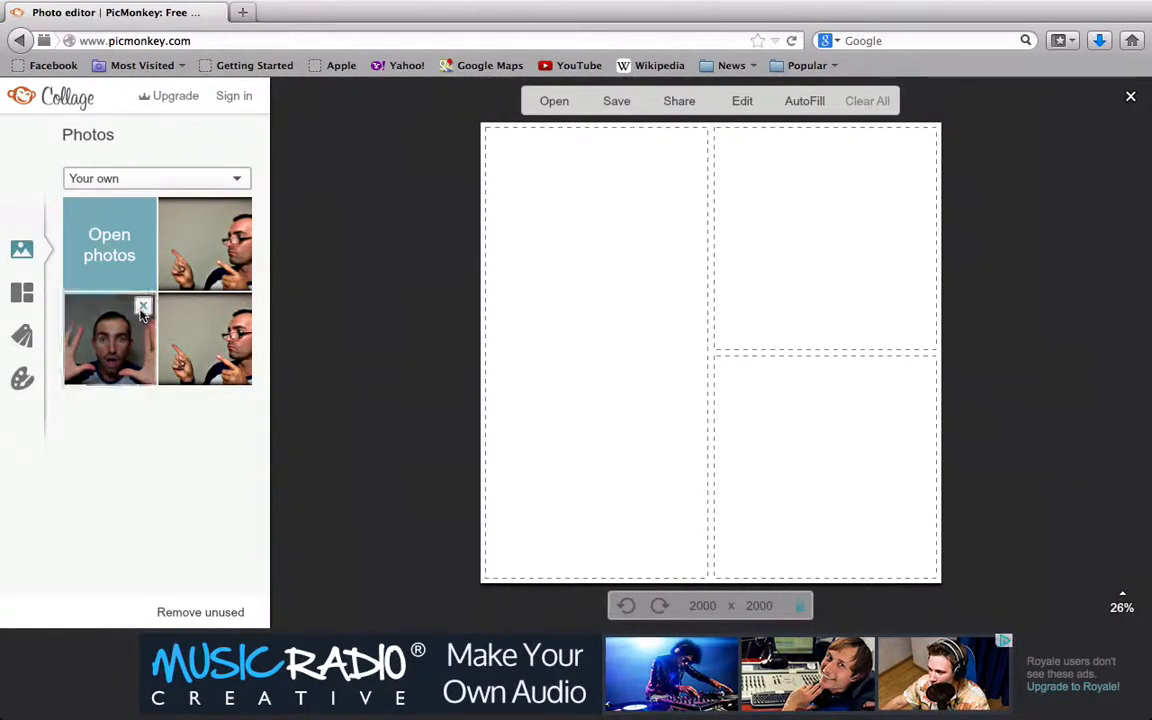
left_click(144, 305)
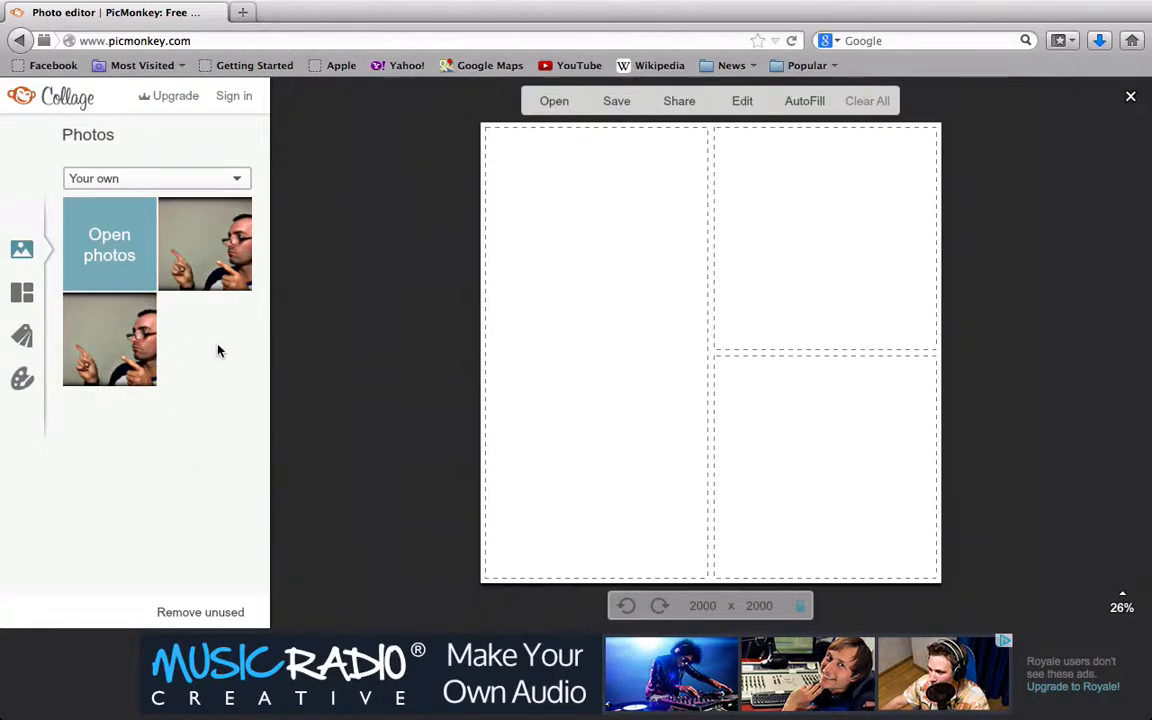
mouse_move(116, 368)
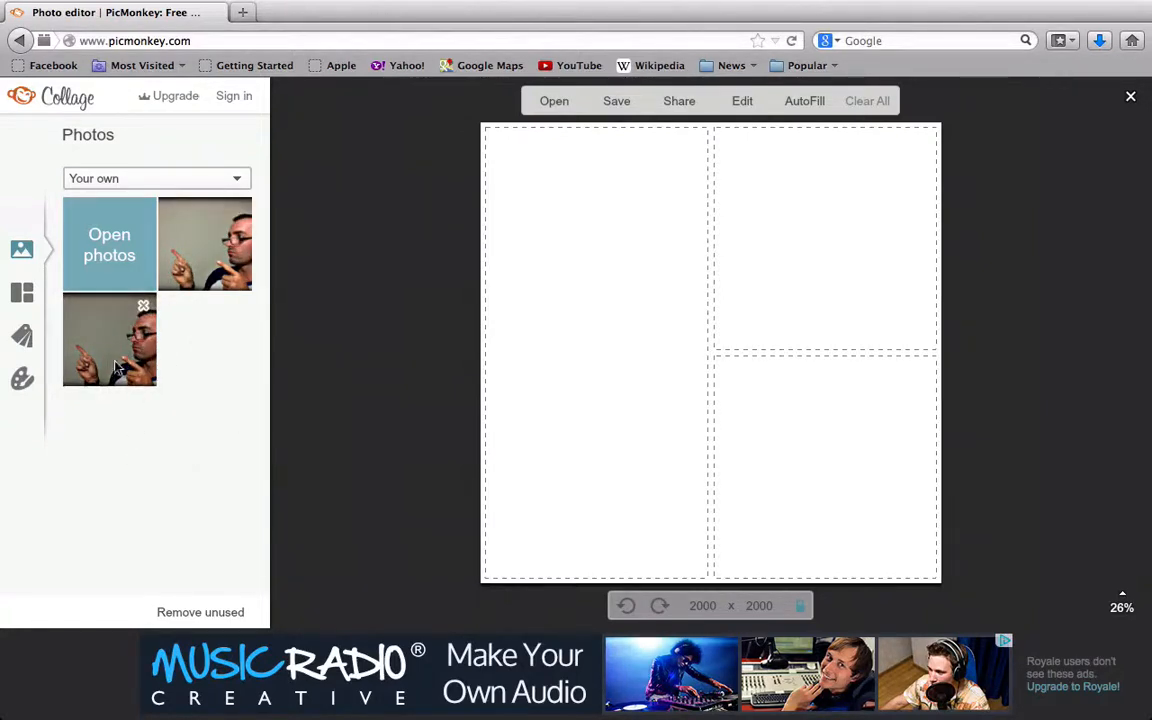
Step: Apply the first FB Cover layout, with three side-by-side cells, to the collage
left_click(22, 293)
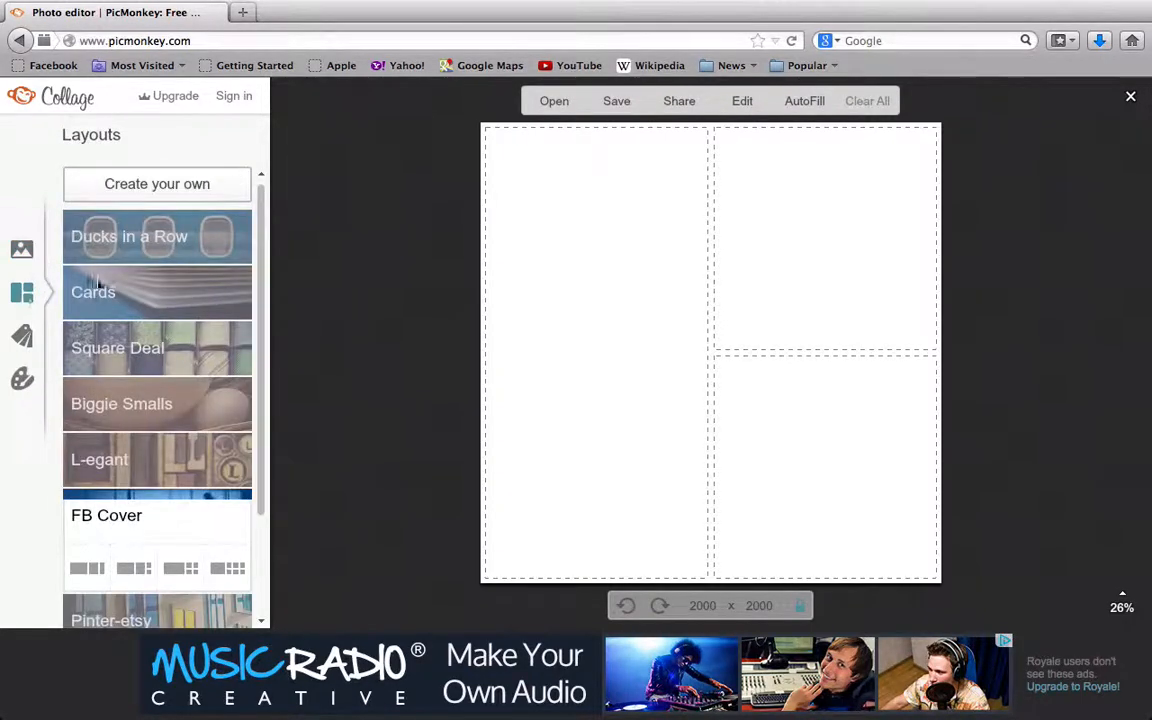
scroll(150, 344, "down", 3)
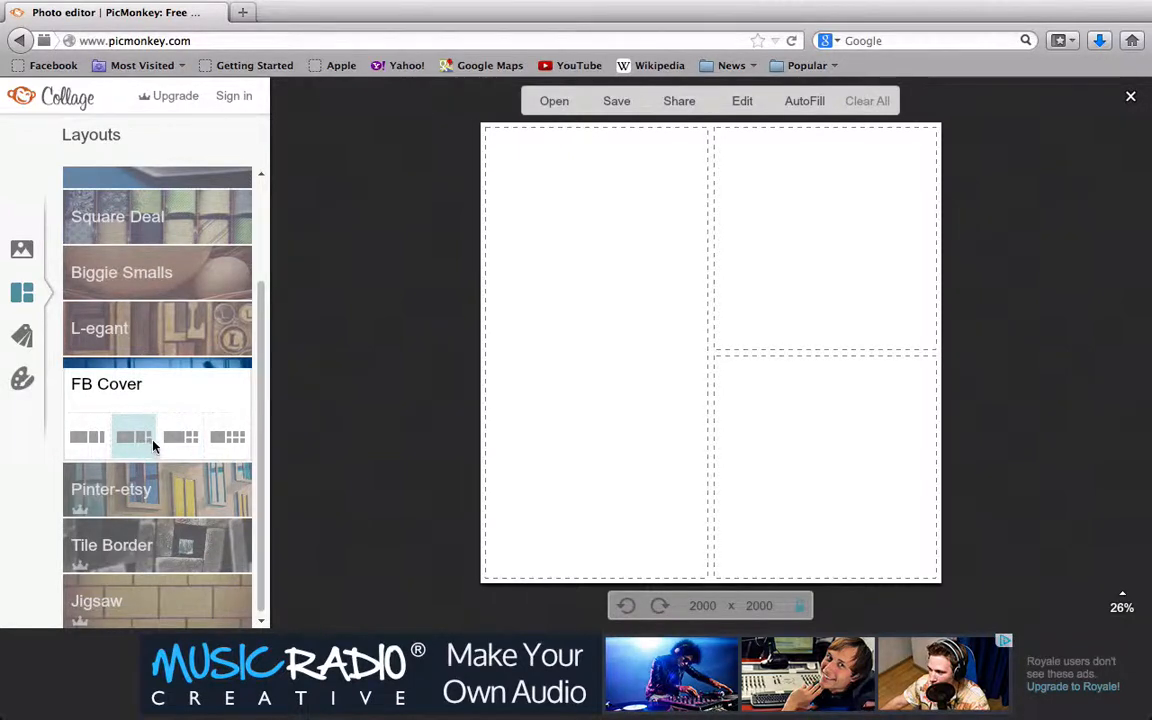
left_click(86, 438)
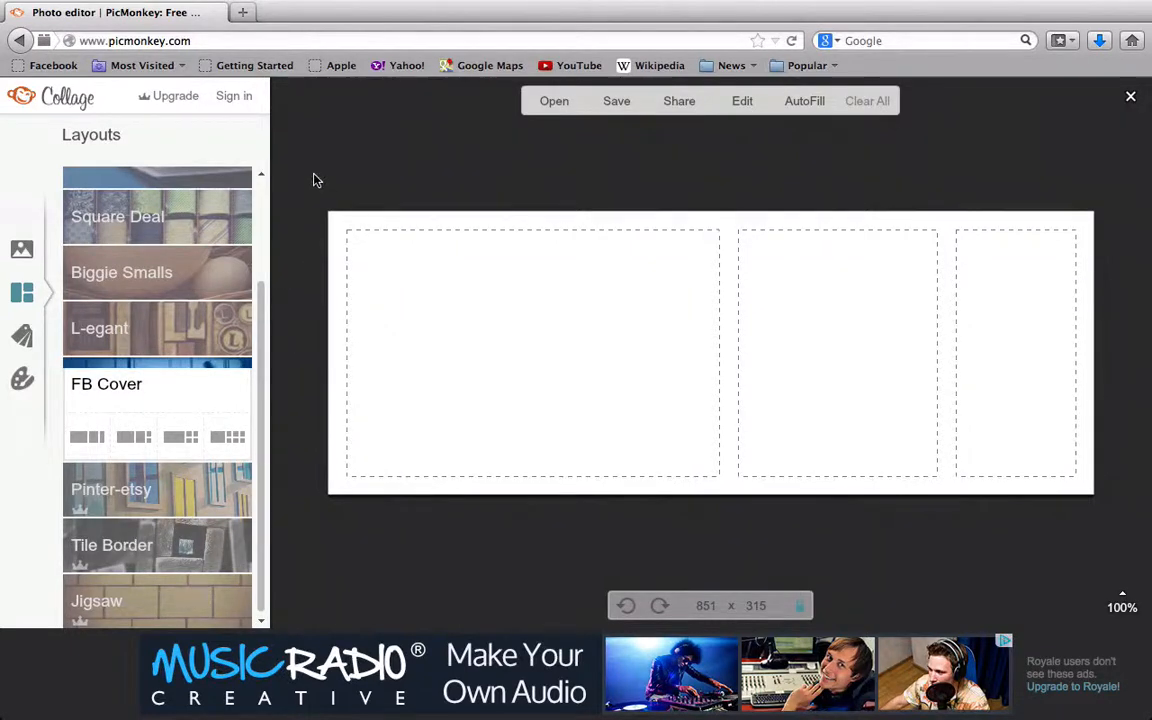
Step: Place the first uploaded photo of the pointing man in the large cell of the cover layout
left_click(22, 252)
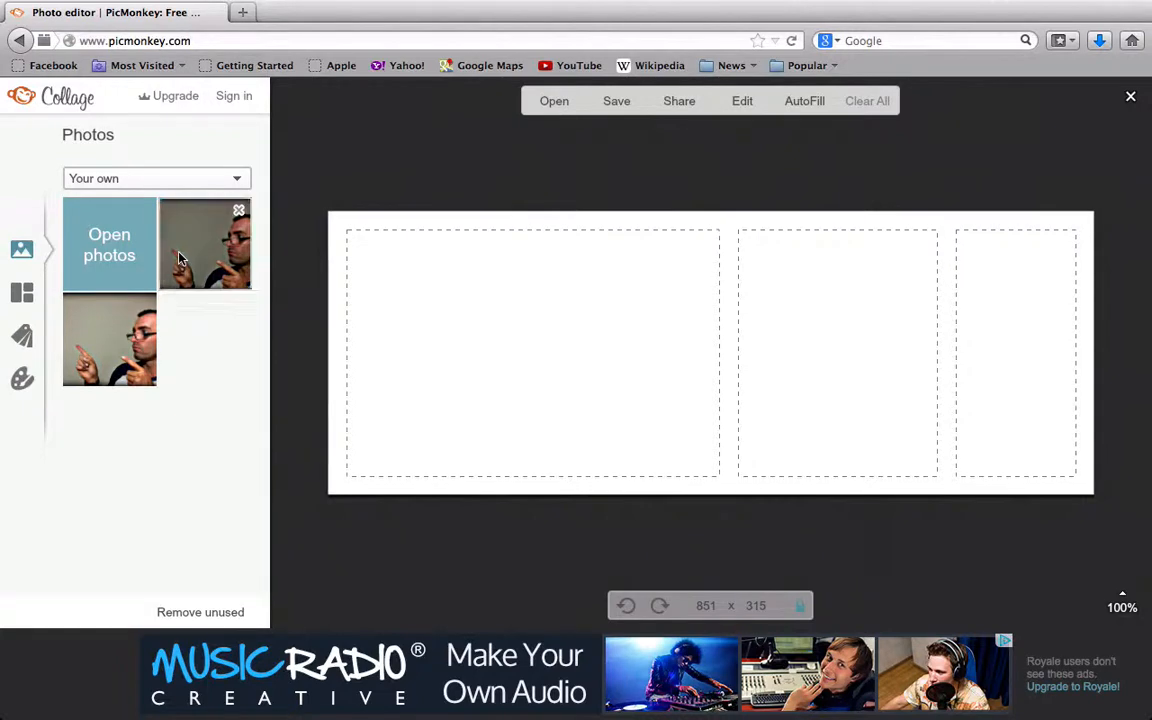
left_click_drag(180, 258, 467, 358)
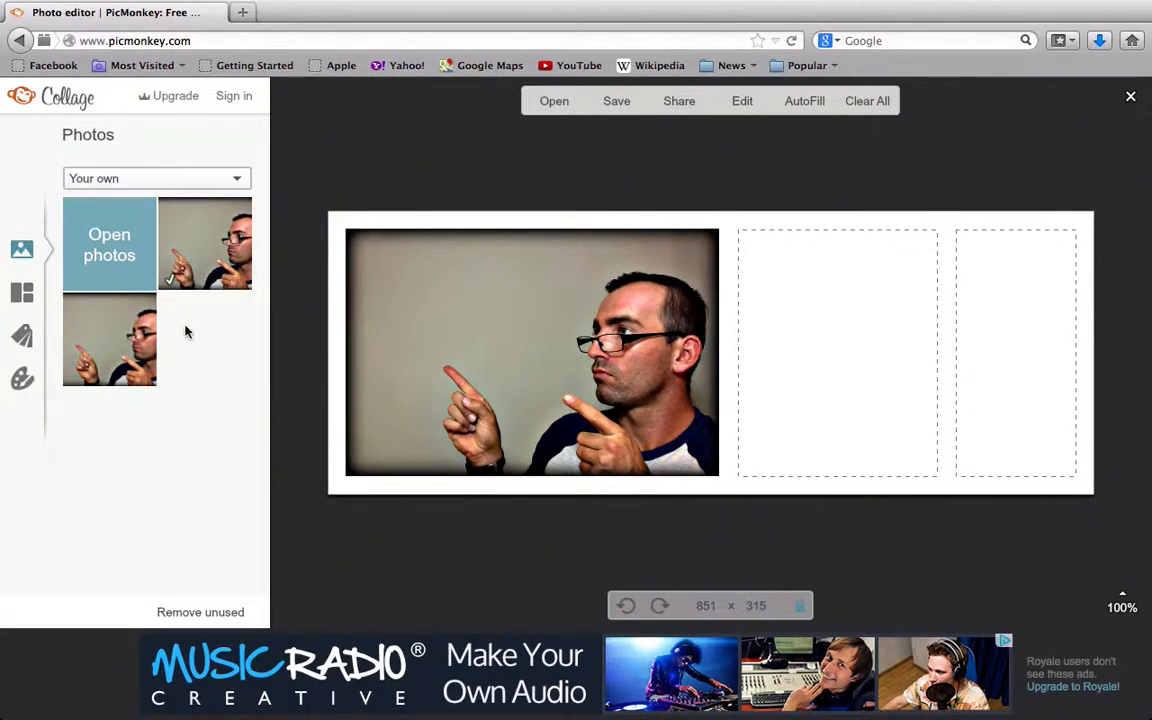
Step: Widen the third cell and narrow the large photo cell by shifting both column dividers
mouse_move(101, 318)
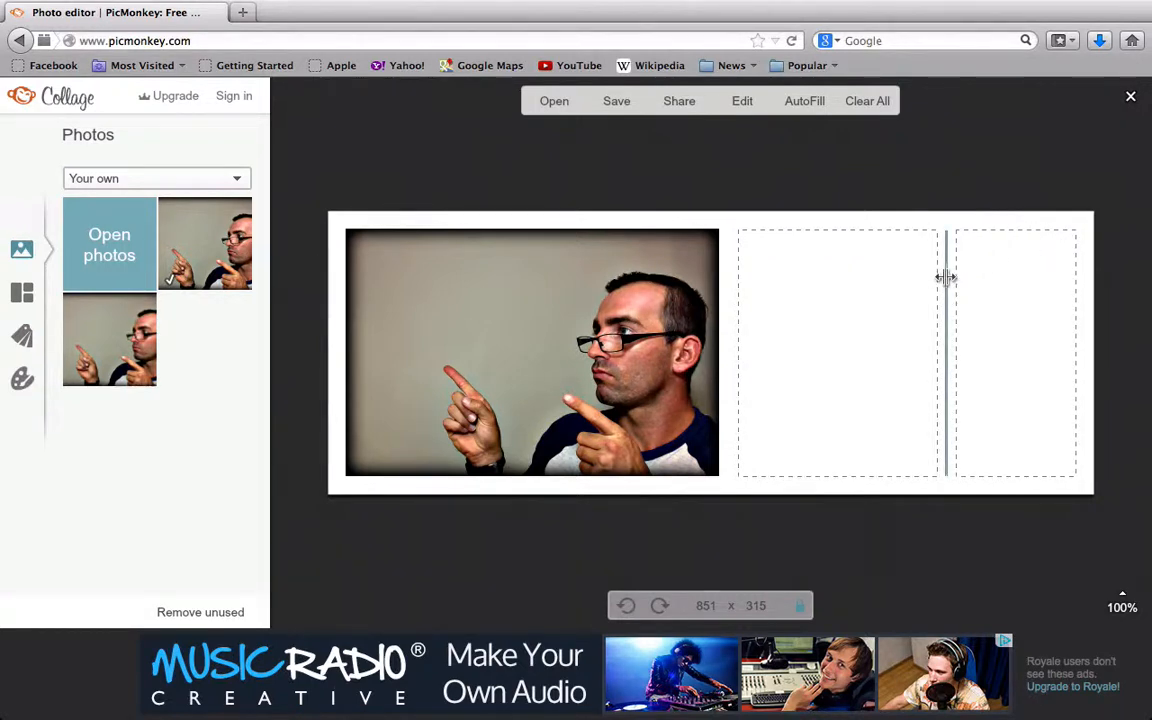
left_click_drag(946, 277, 912, 282)
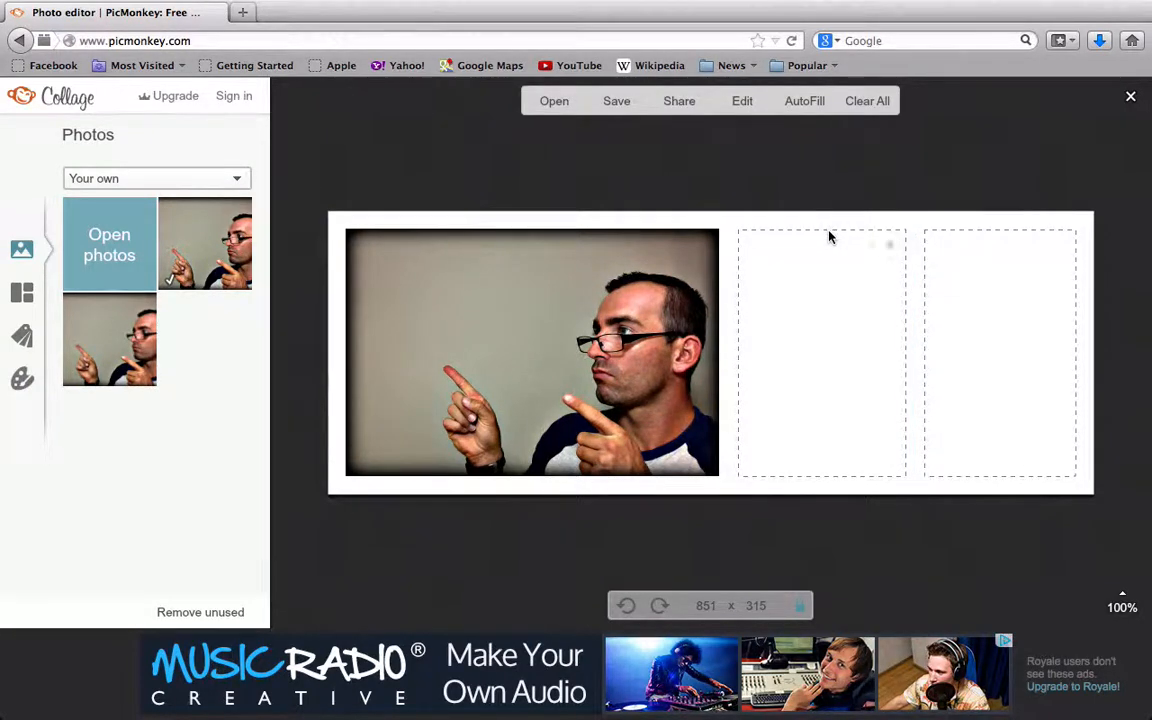
left_click_drag(733, 306, 703, 304)
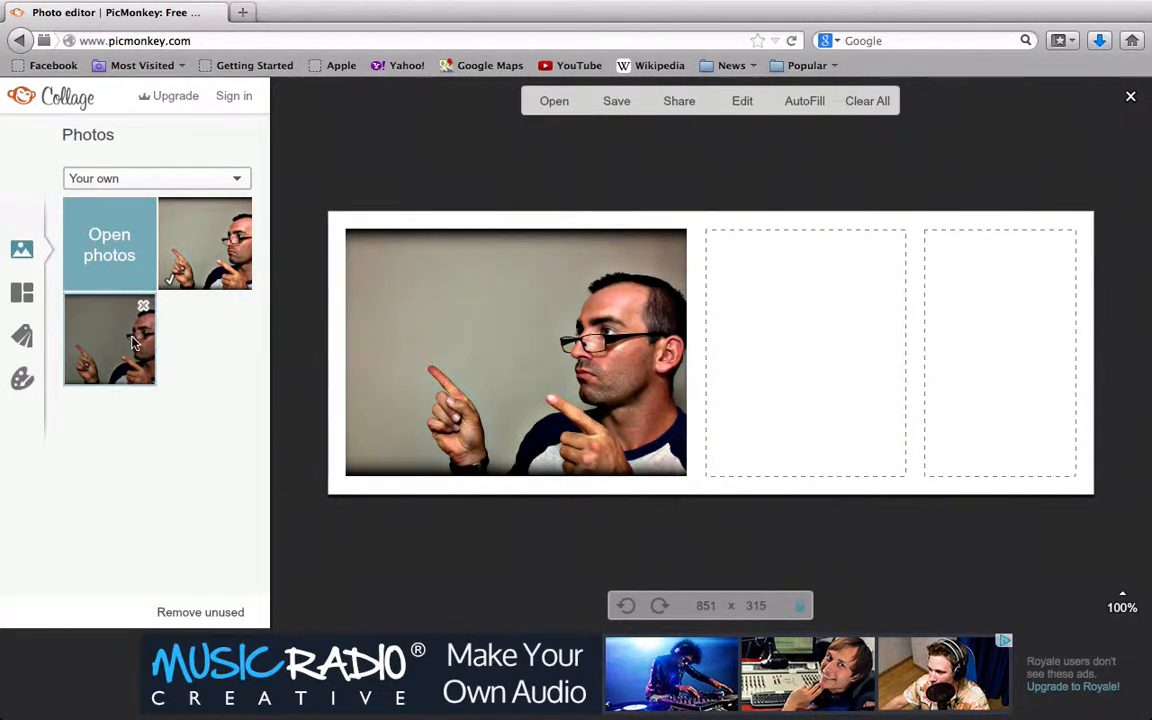
Step: Fill the two empty cells with the second photo and insert the first photo above the middle one
left_click_drag(112, 320, 792, 368)
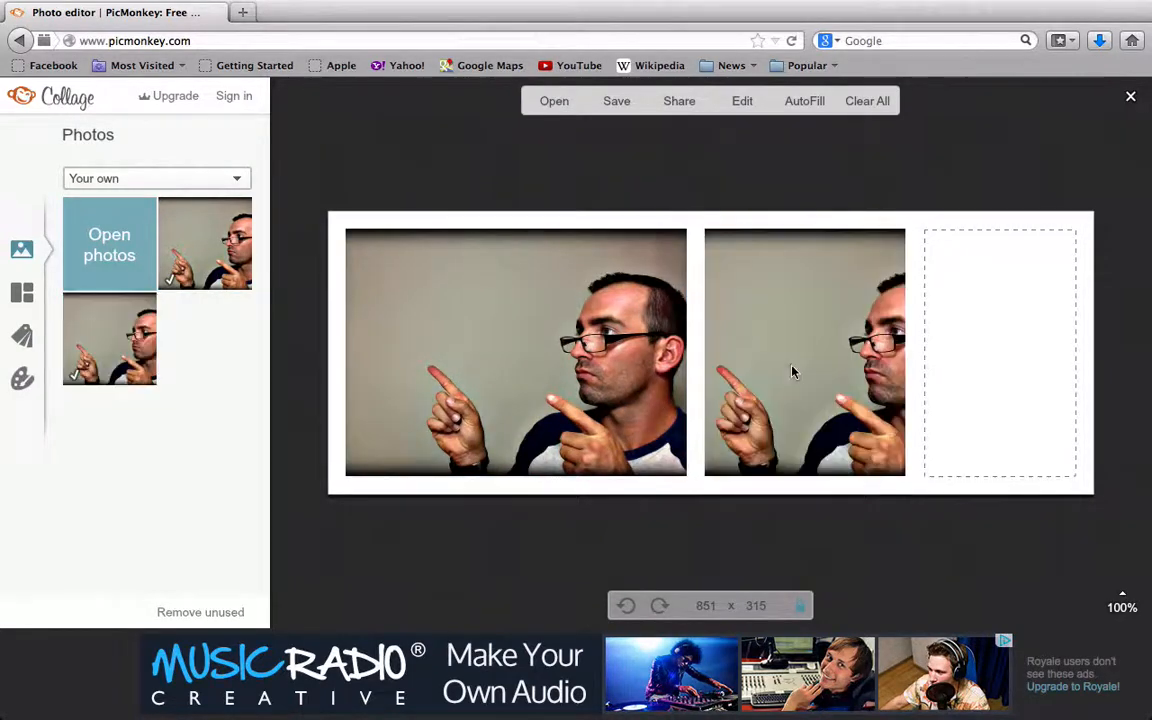
left_click_drag(110, 340, 988, 402)
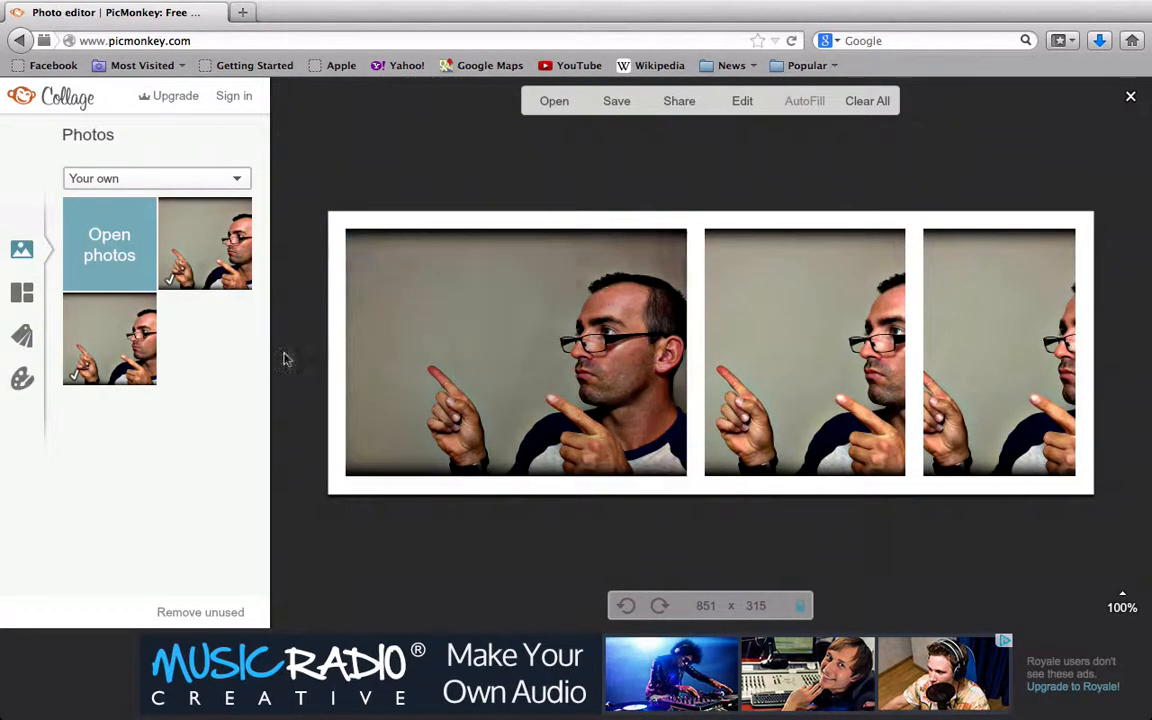
left_click_drag(174, 236, 727, 232)
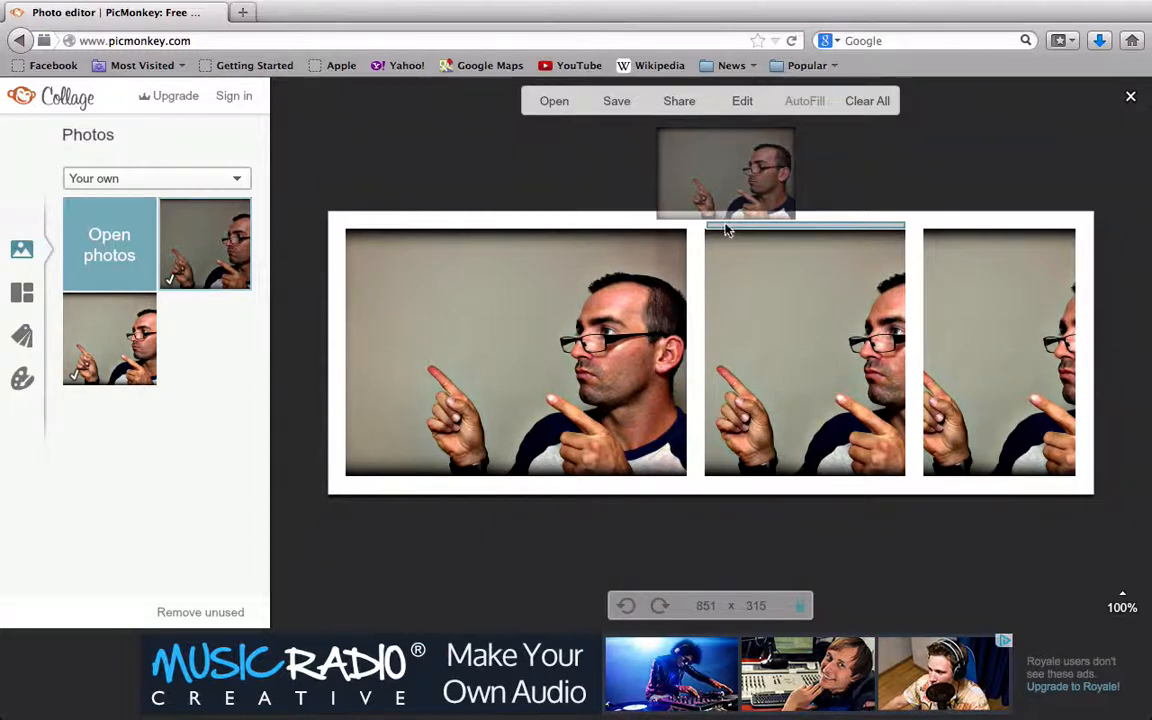
left_click_drag(727, 232, 725, 228)
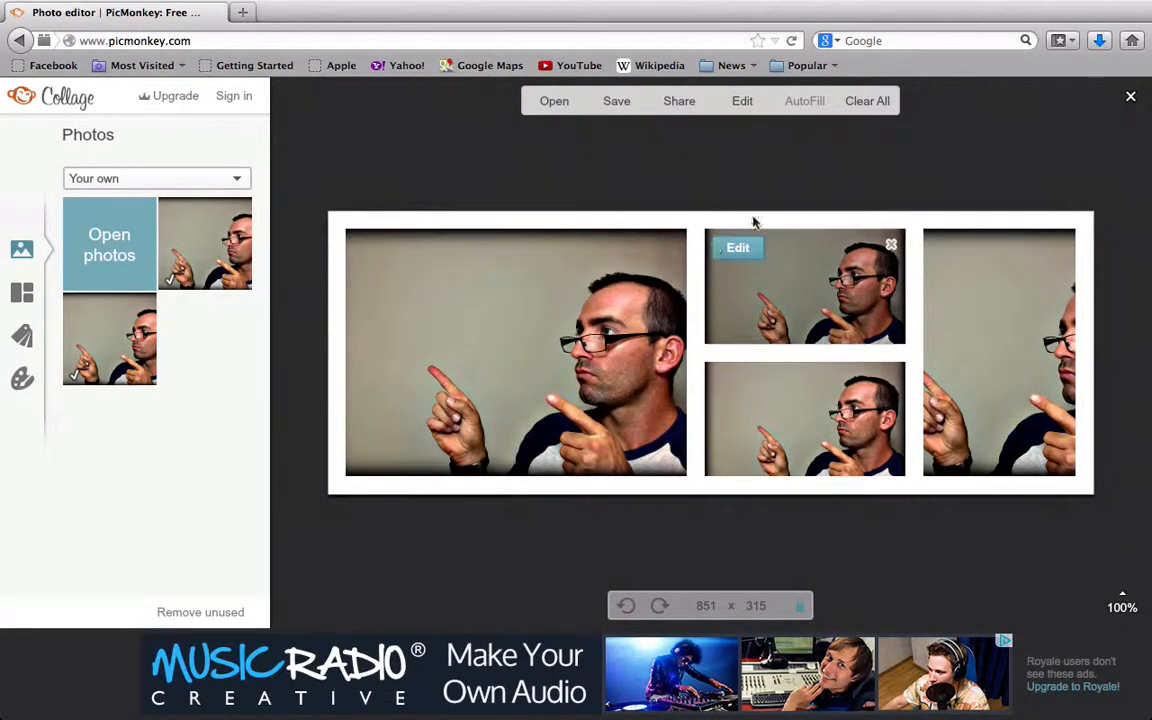
Step: Delete the extra photos and their empty cells so only the large photo fills the cover
left_click(891, 246)
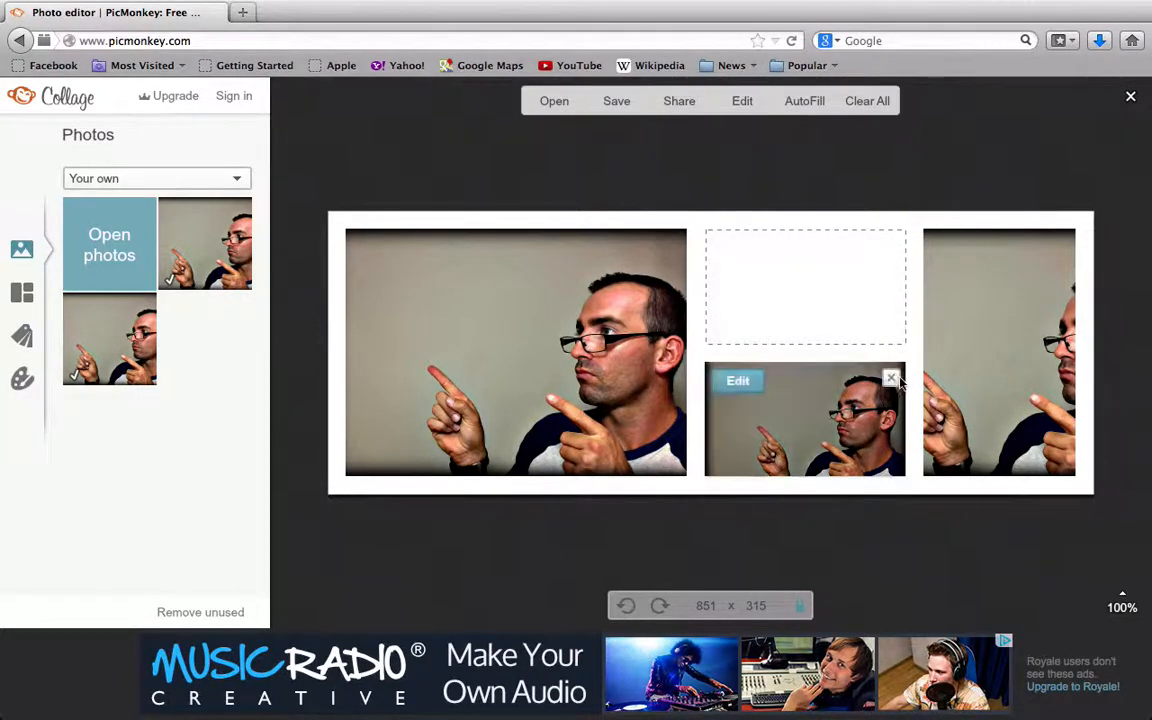
left_click(889, 376)
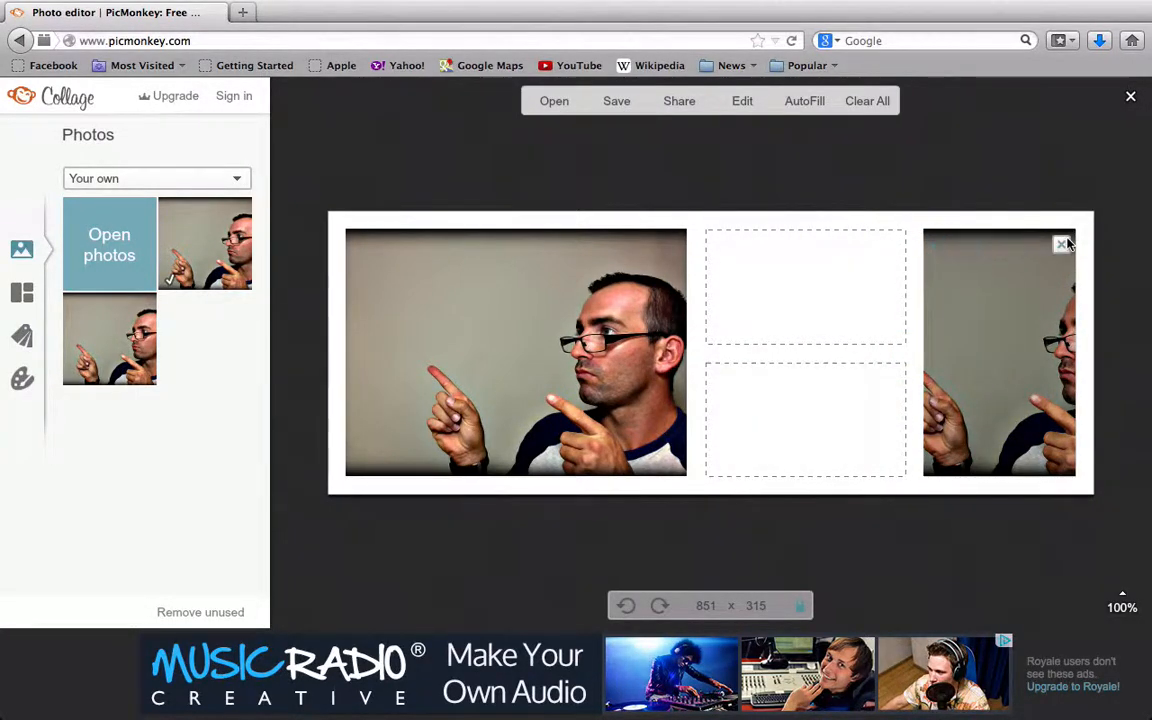
left_click(1061, 244)
left_click(1061, 244)
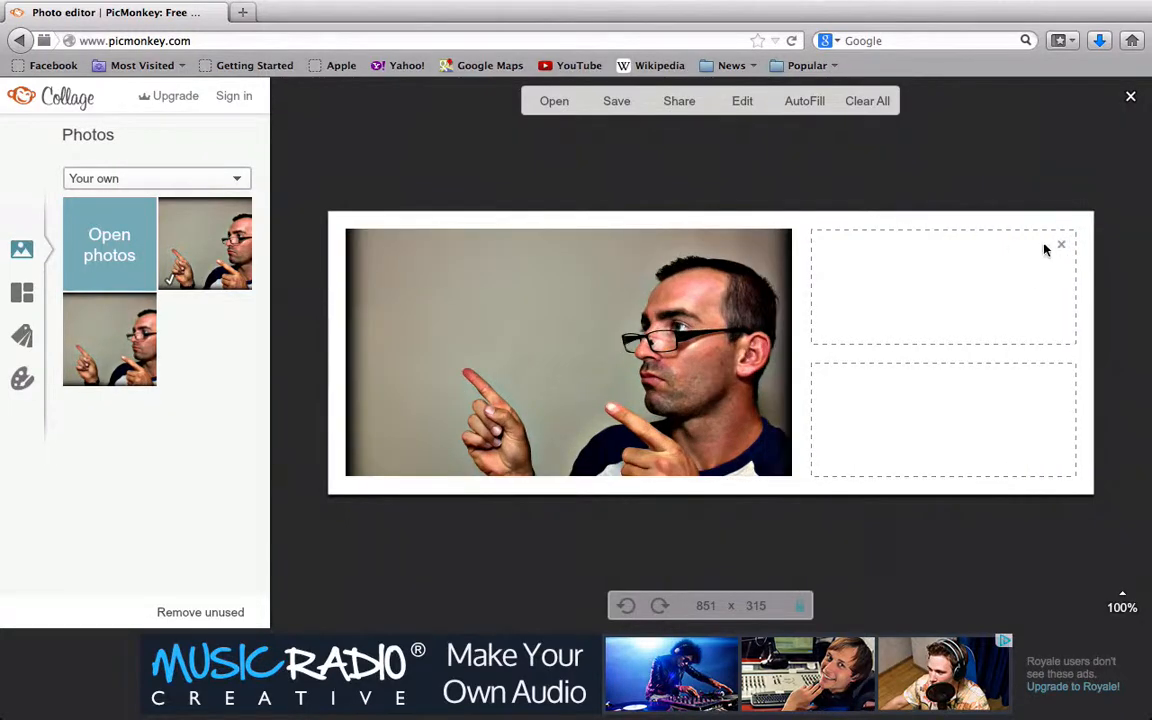
left_click(1062, 246)
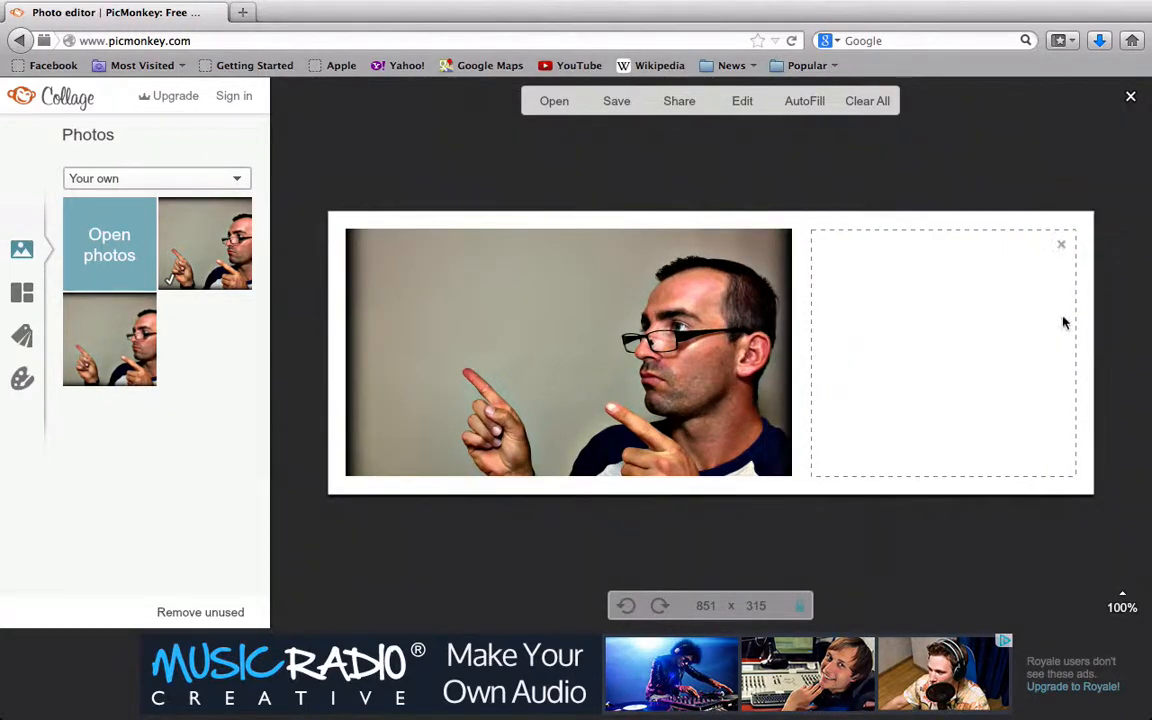
left_click(1062, 245)
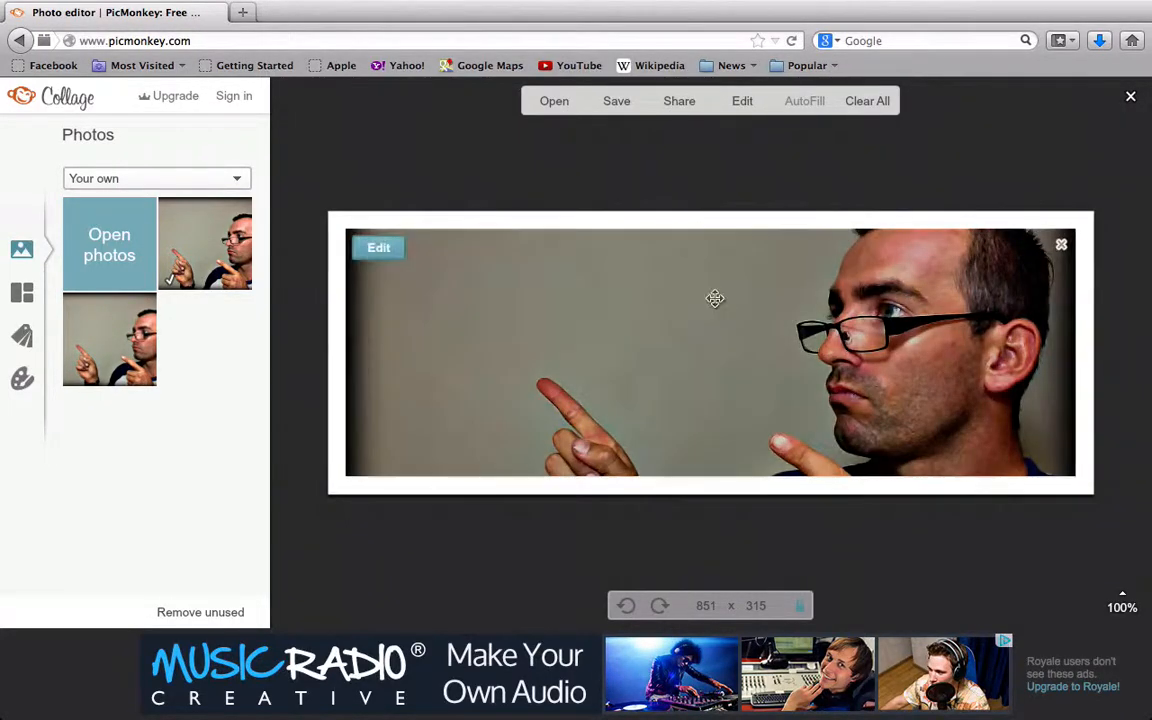
Step: Shift the photo slightly downward within its frame to show more of the head
left_click_drag(715, 300, 724, 308)
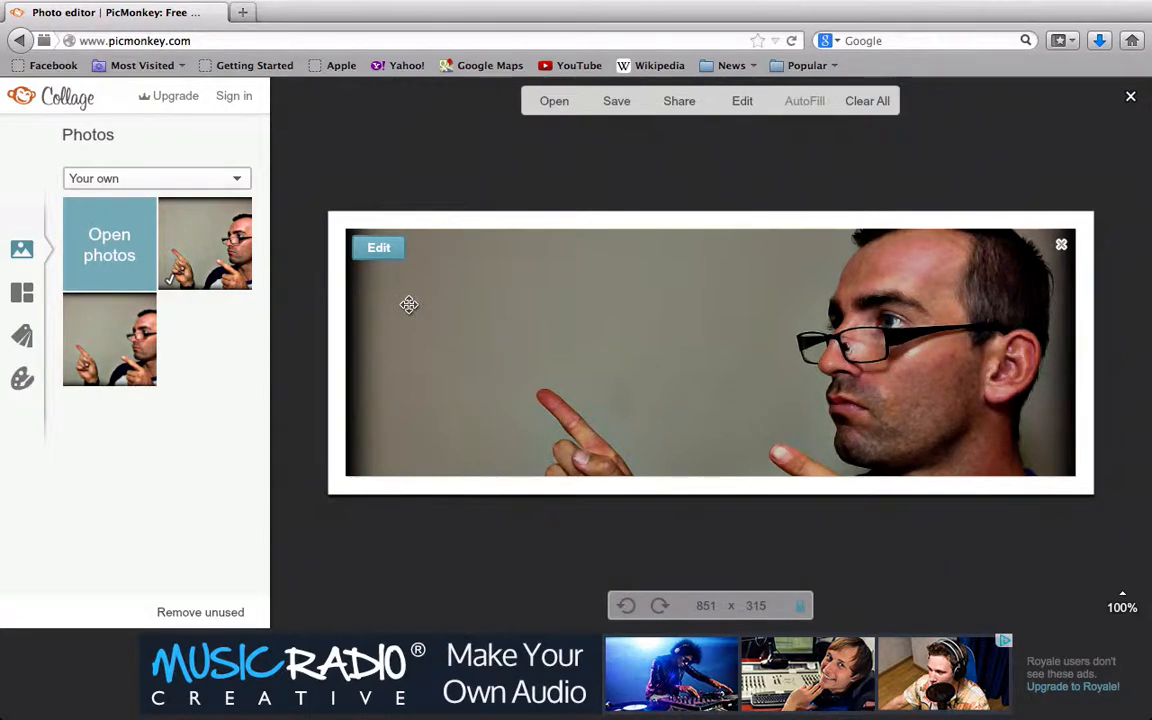
left_click_drag(474, 311, 481, 316)
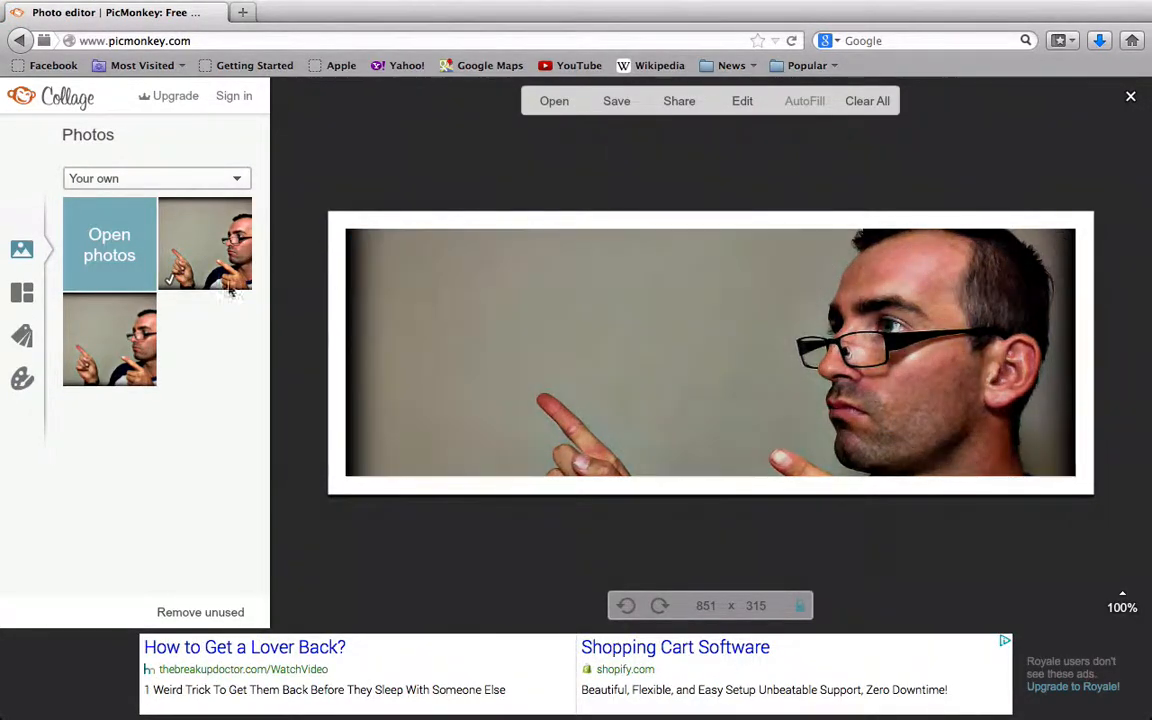
Step: Set the collage background spacing to 0 to remove the white border around the photo
left_click(22, 377)
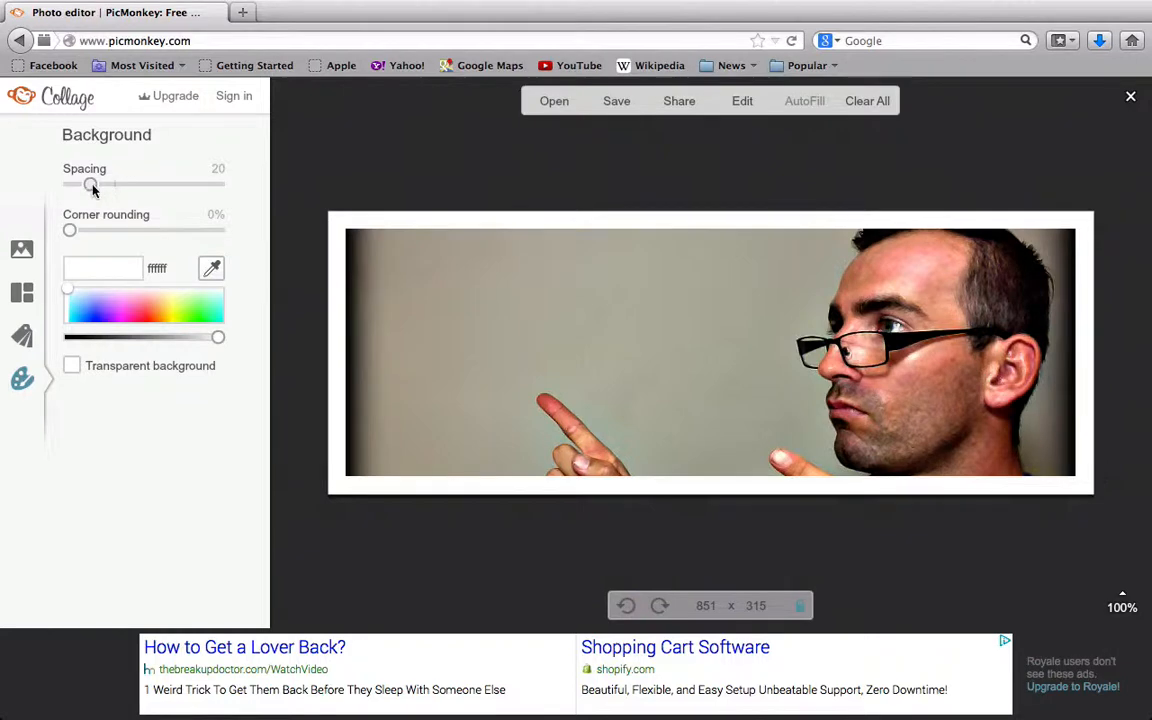
left_click_drag(92, 186, 62, 180)
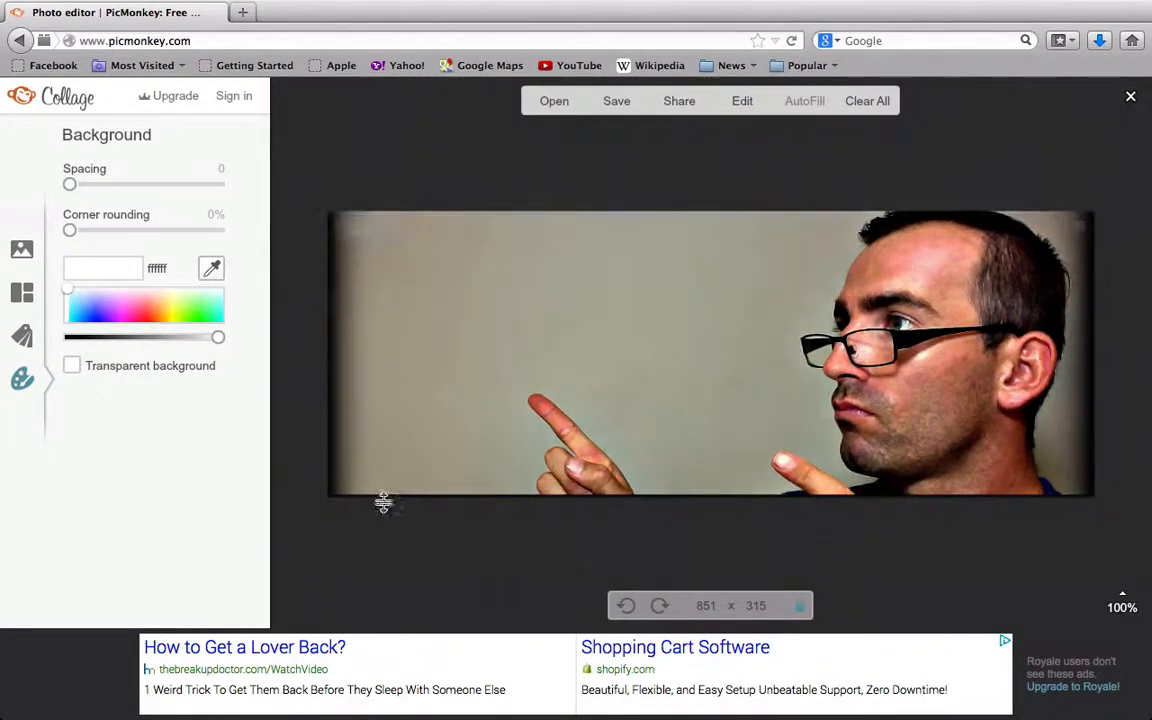
mouse_move(926, 220)
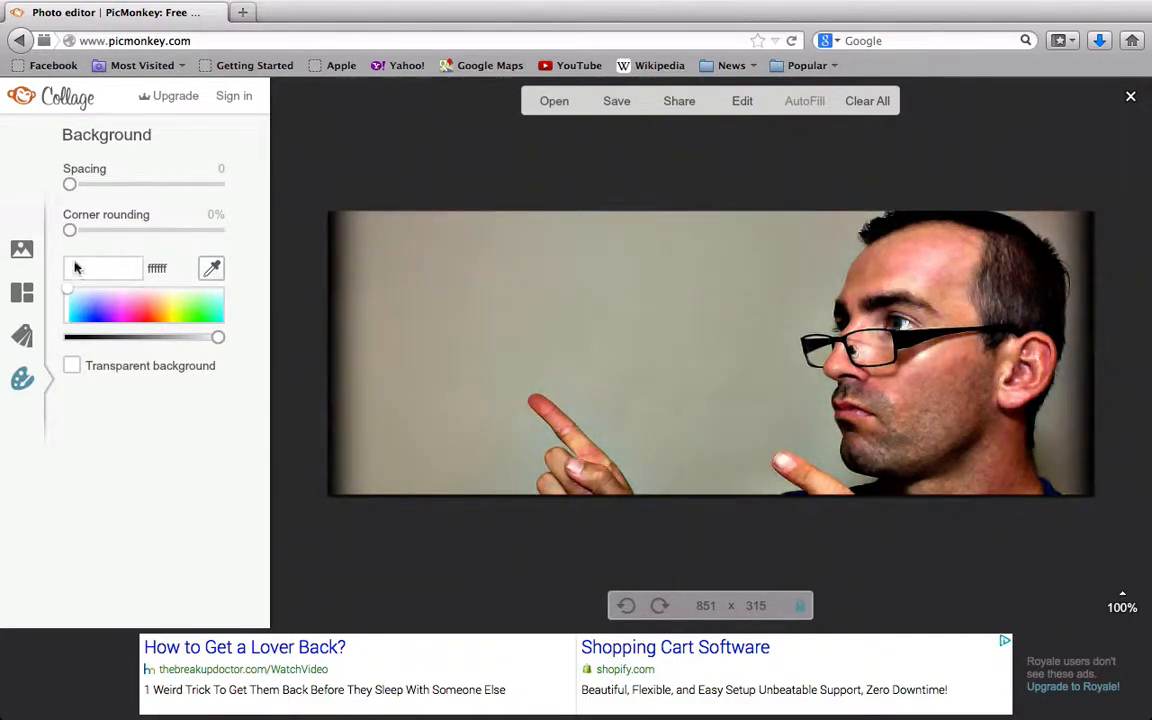
Step: Set the background spacing to 47 and the border colour to light blue 3ba5ff
mouse_move(68, 233)
left_mouse_down()
mouse_move(157, 231)
mouse_move(58, 240)
left_mouse_up()
left_click_drag(72, 190, 119, 186)
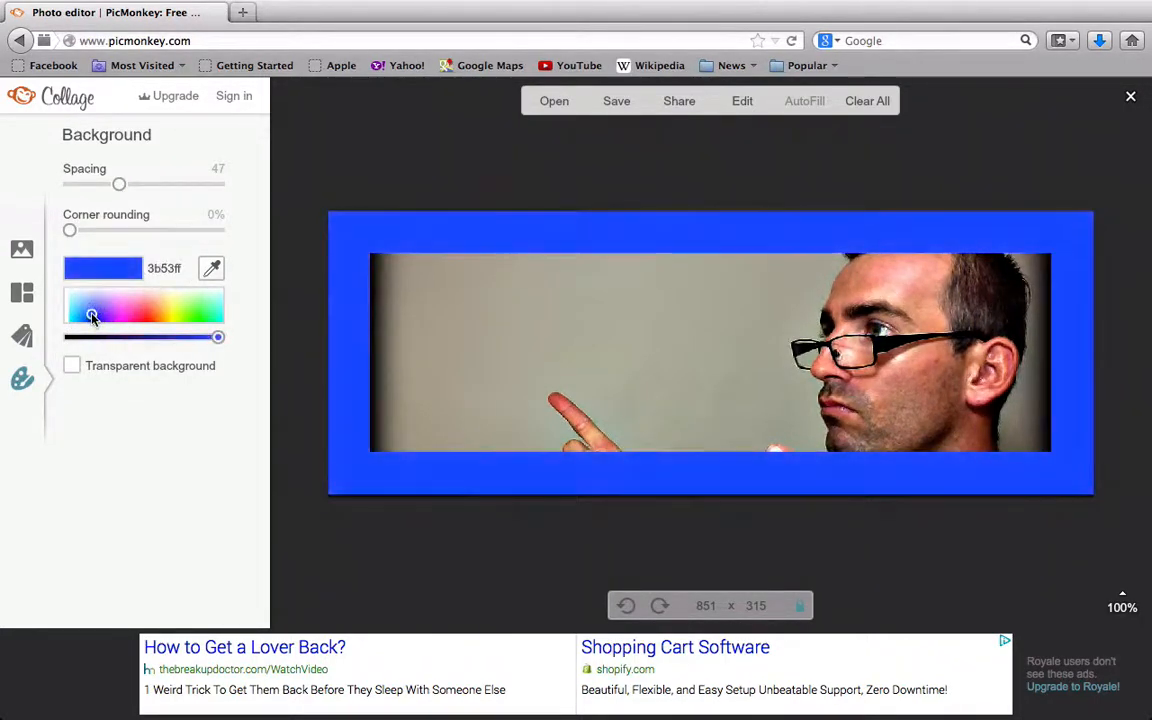
left_click(80, 314)
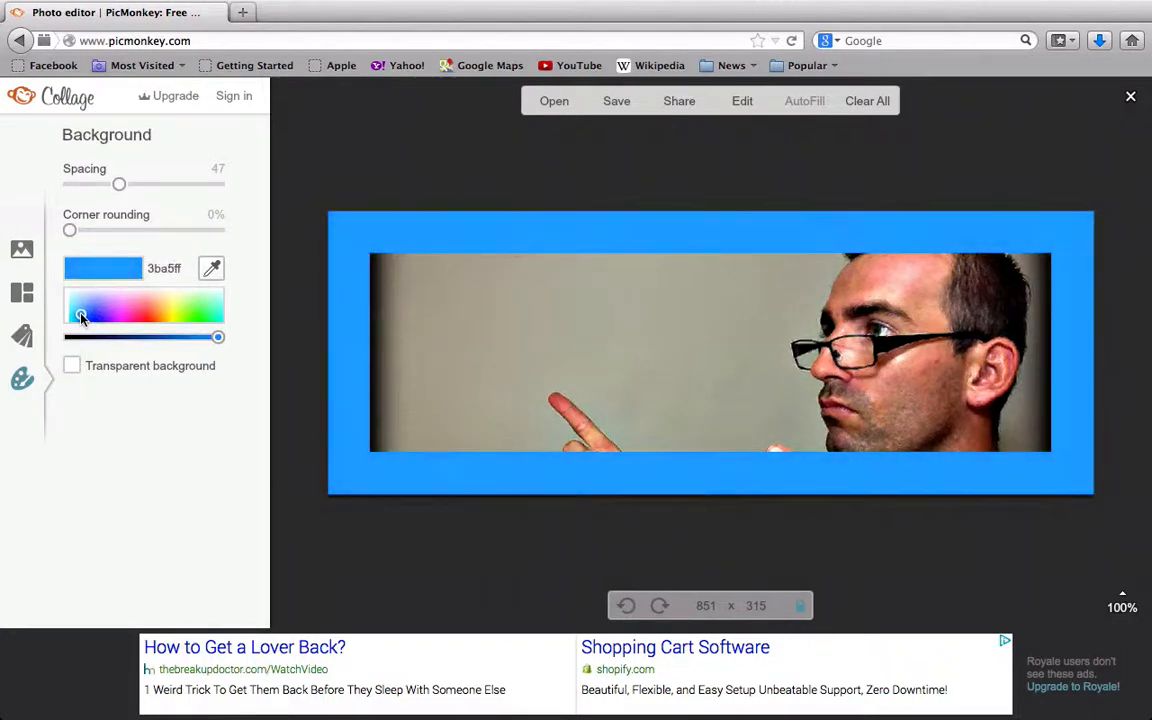
Step: Try the transparent background option, then turn it off again
left_click(72, 366)
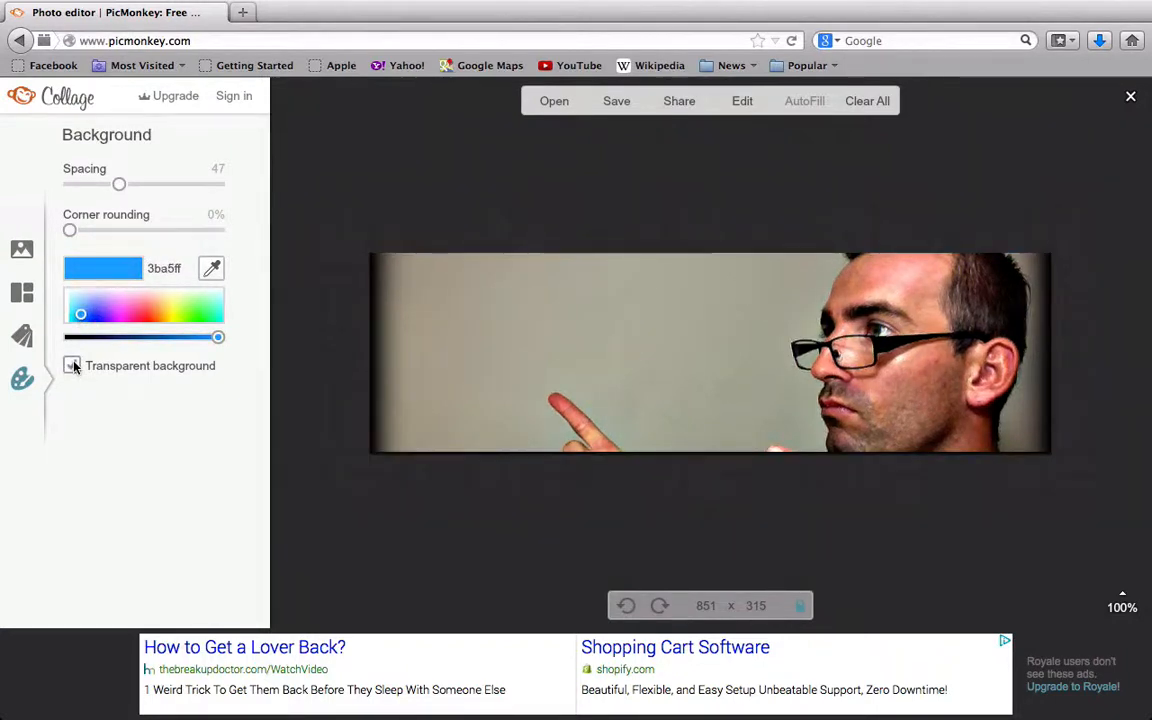
left_click(72, 366)
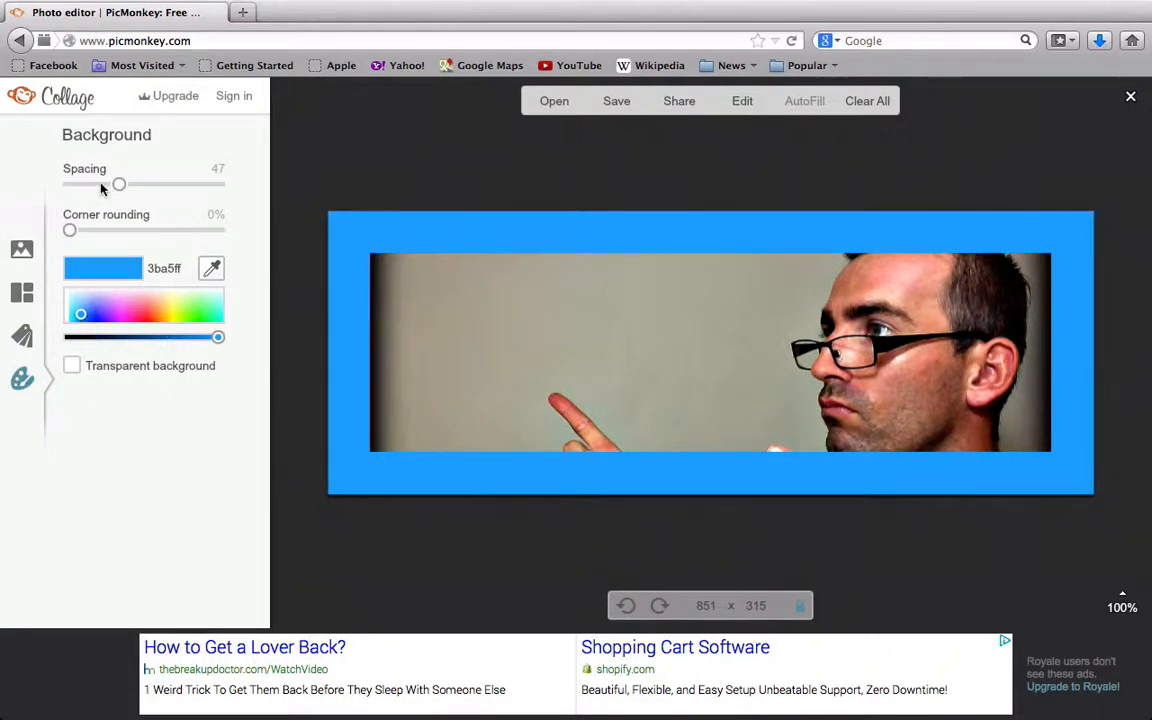
Step: Set the background spacing to 0 and look through the Spring Bling swatches
left_click_drag(118, 187, 40, 186)
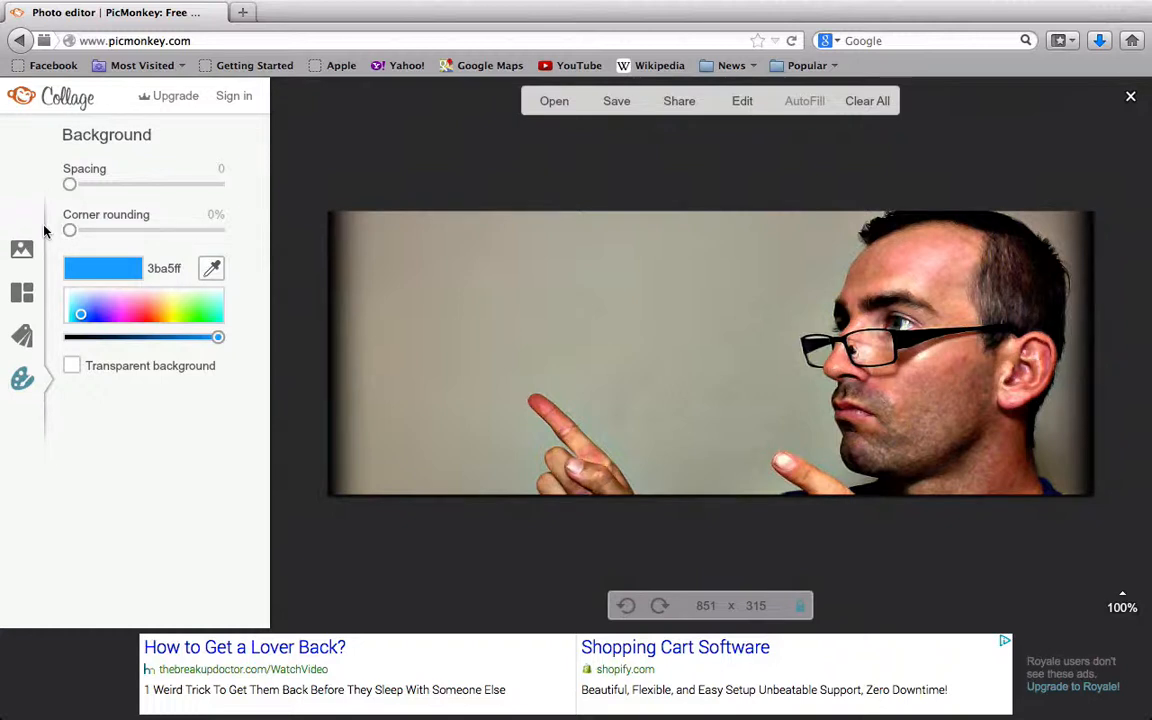
left_click(24, 330)
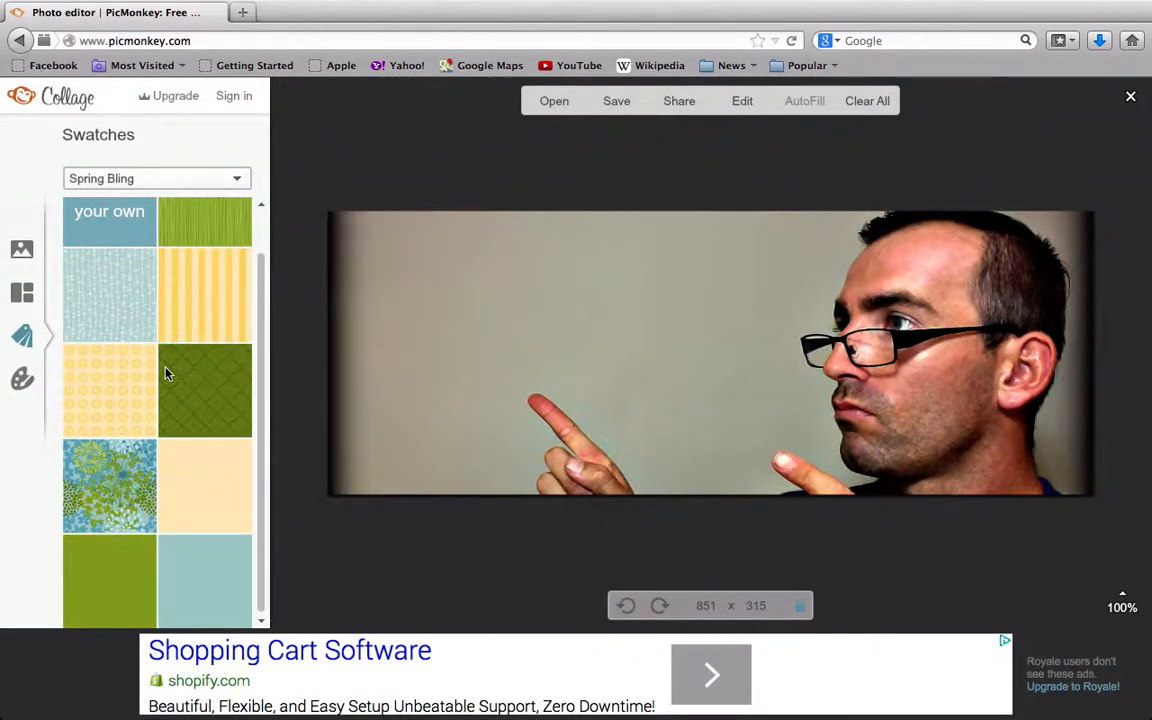
scroll(166, 398, "down", 3)
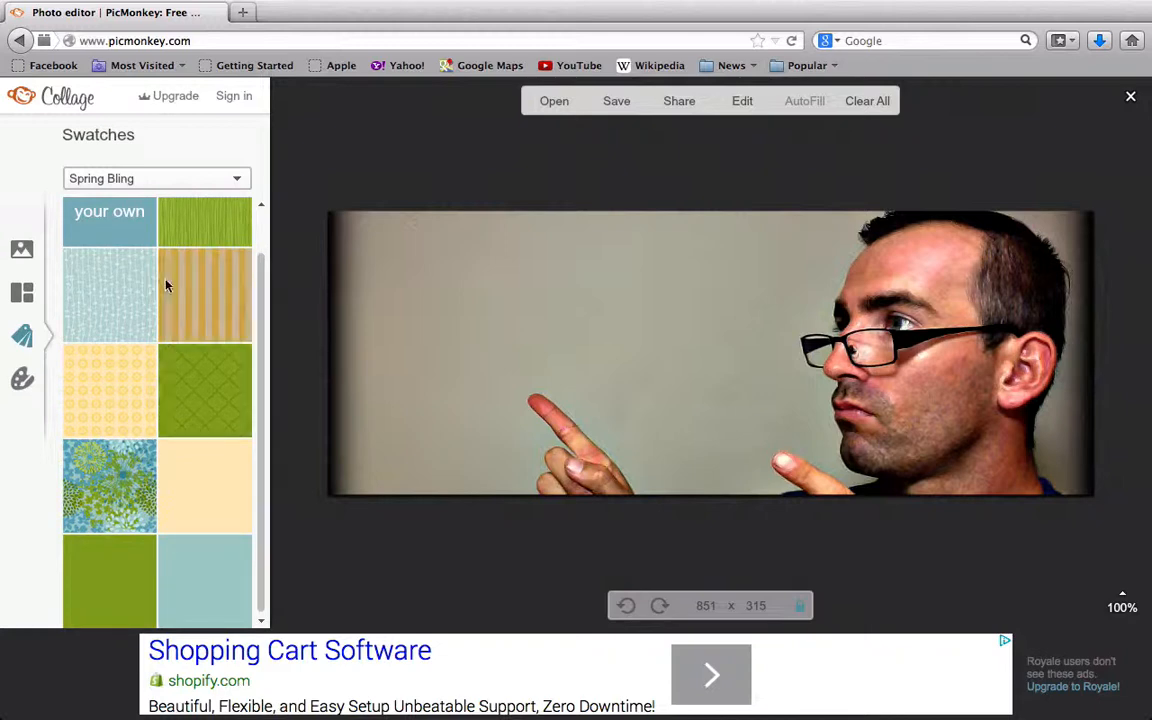
scroll(168, 286, "up", 3)
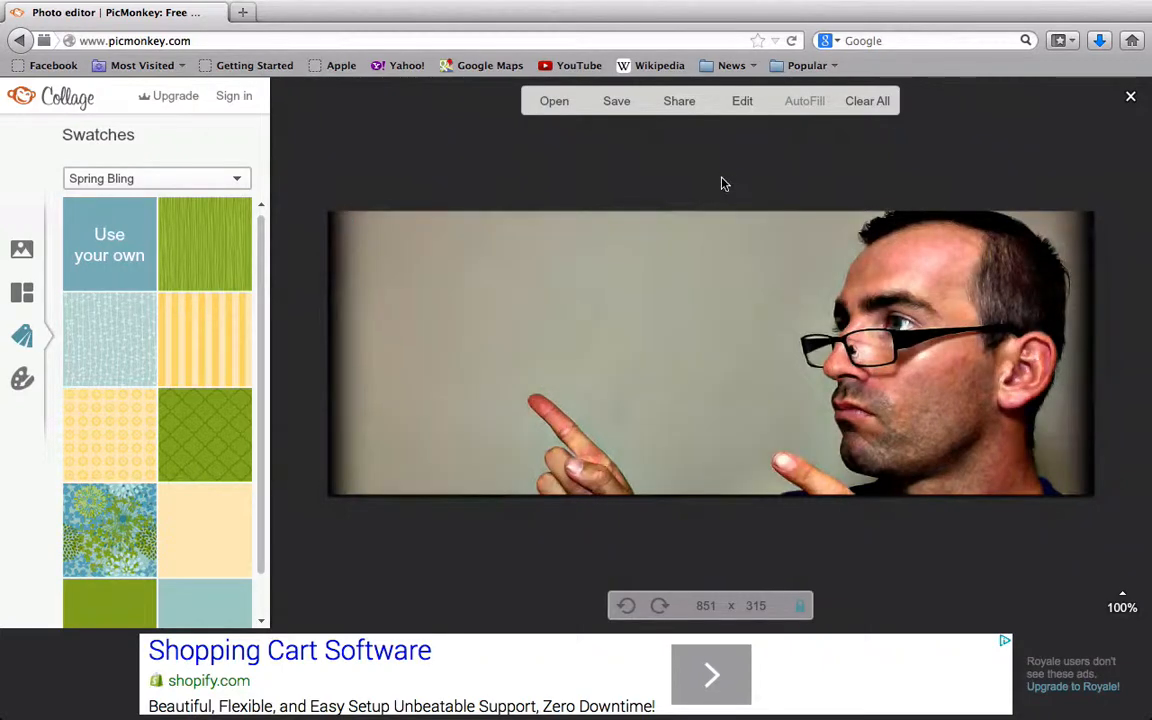
Step: Send the finished collage to the Editor for adding text and overlays
left_click(741, 105)
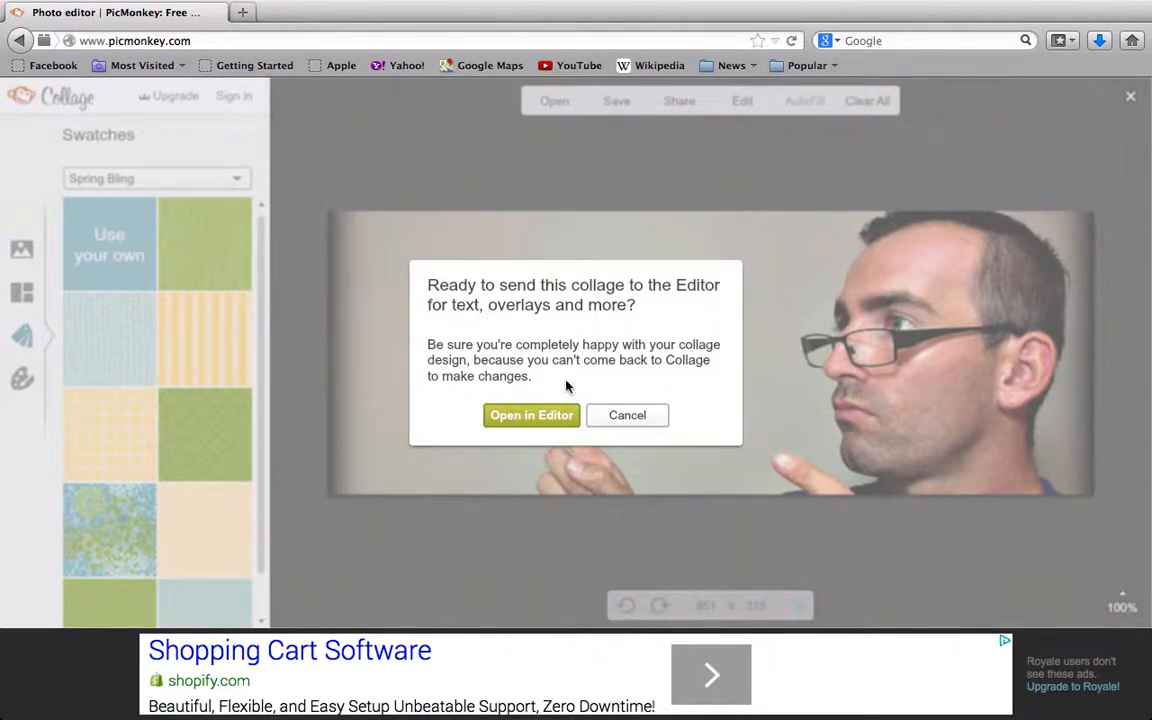
left_click(531, 416)
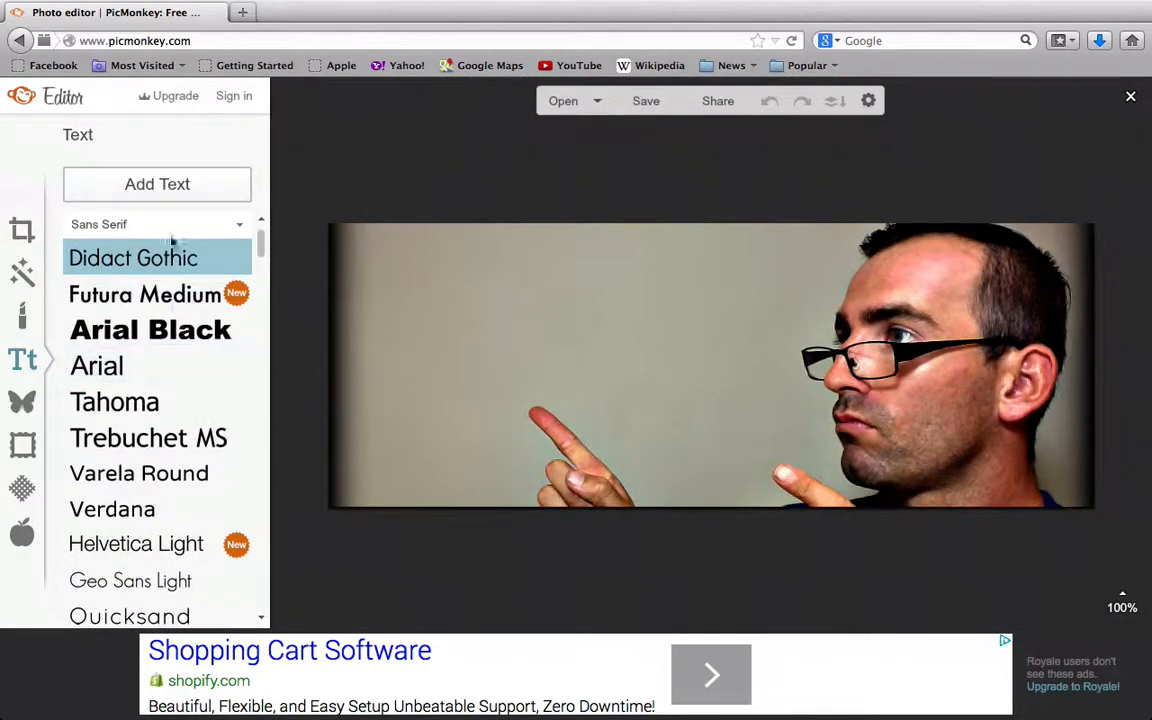
Step: Look over the basic edits, then examine the Tried and True and Basic effects
left_click(22, 238)
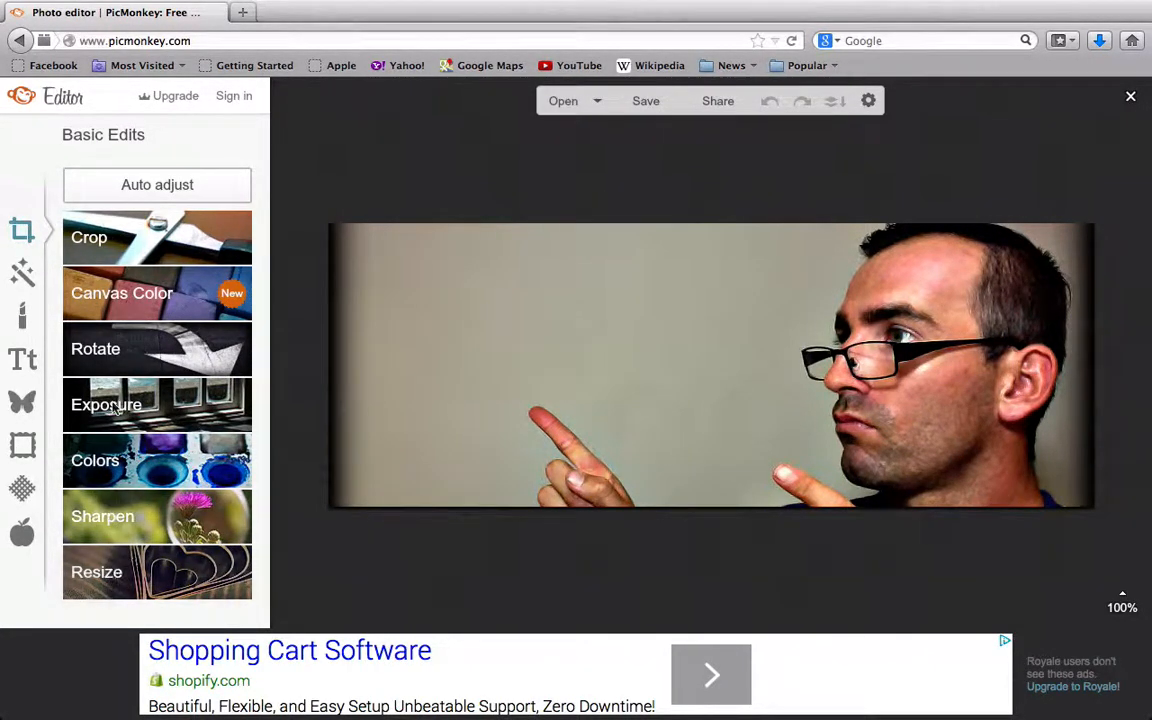
left_click(30, 272)
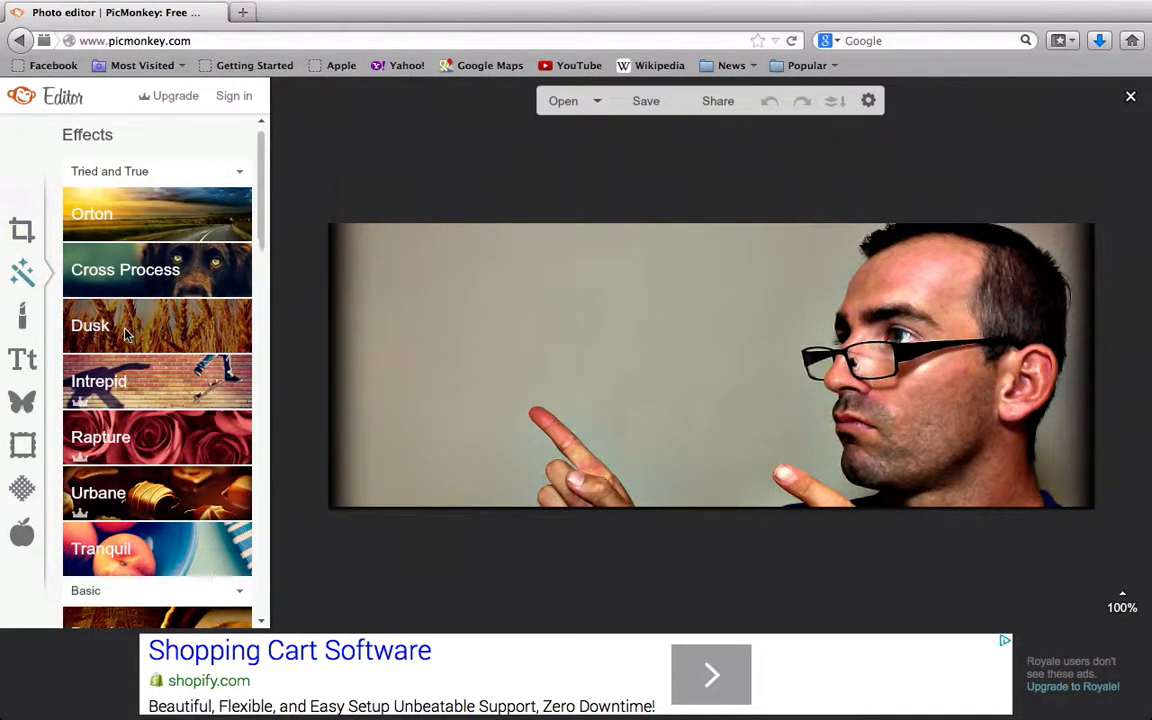
scroll(125, 335, "down", 3)
scroll(141, 170, "up", 3)
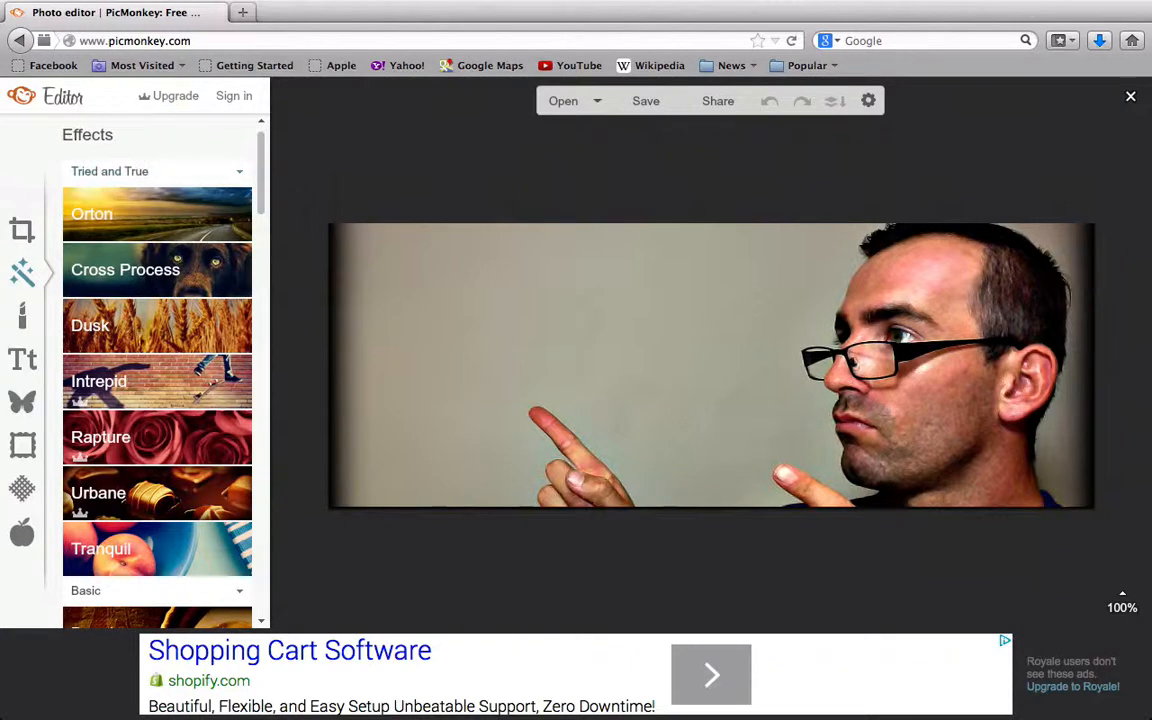
scroll(137, 393, "down", 3)
scroll(137, 393, "up", 3)
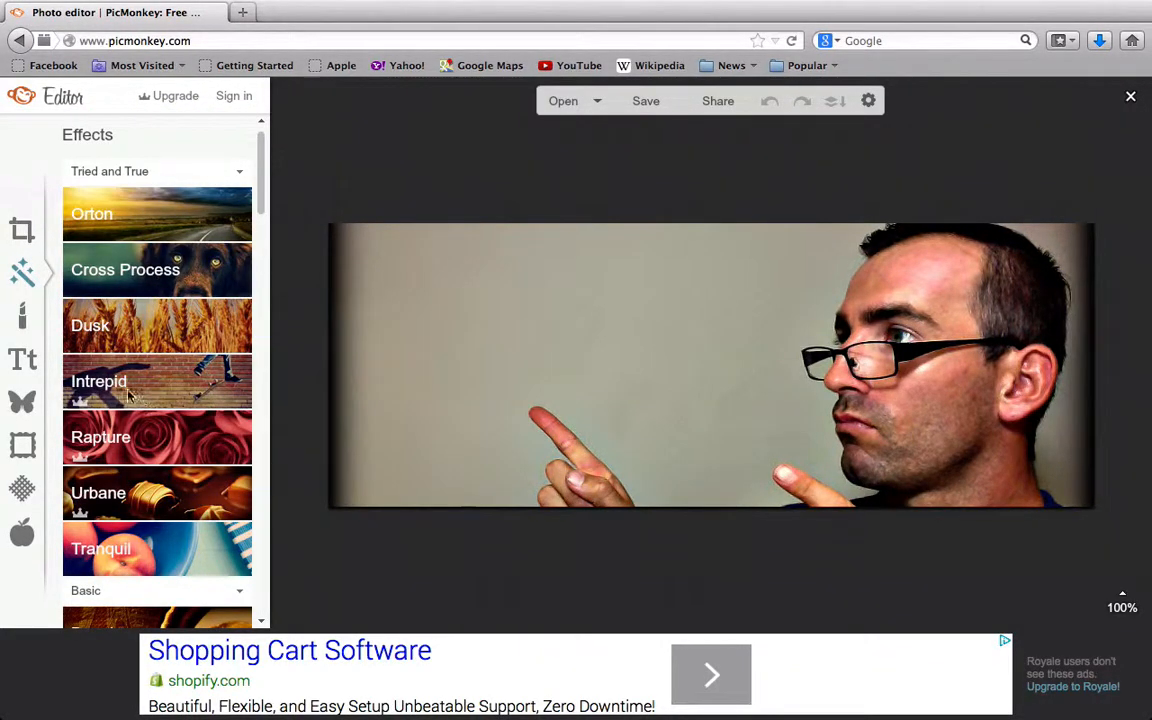
scroll(115, 430, "down", 3)
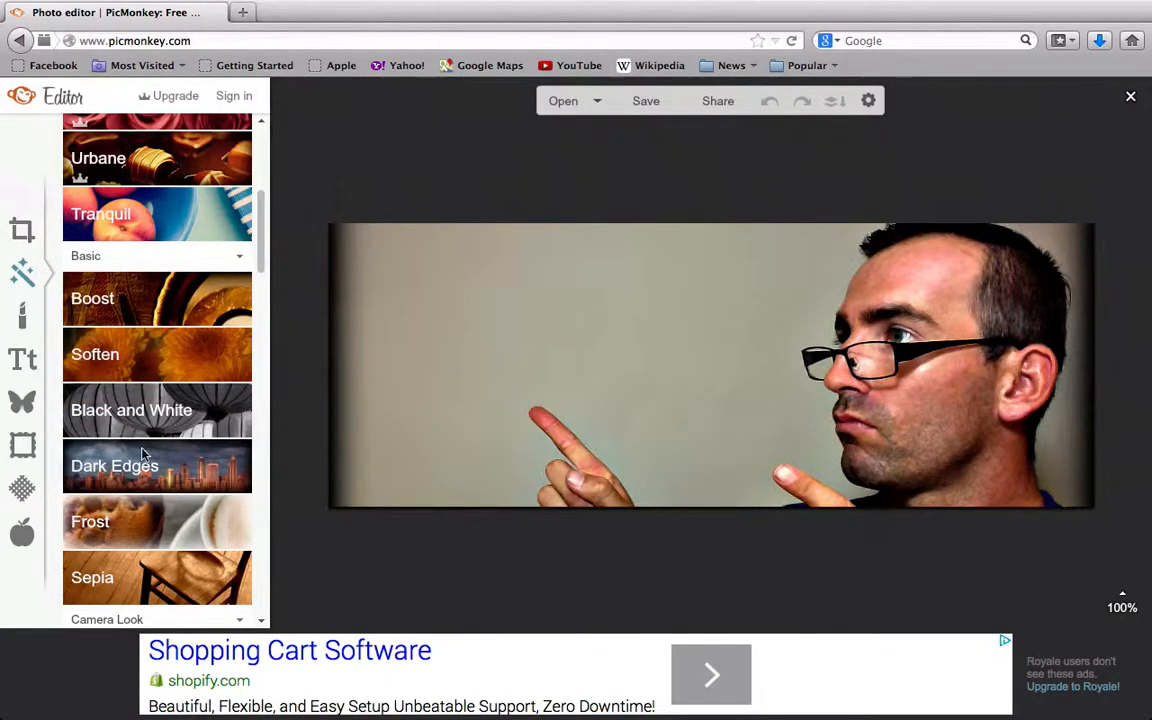
scroll(133, 433, "down", 2)
Step: Try the Dark Edges effect on the photo, cancel it, and look through the Camera Look, Paintbox and Light effects
left_click(125, 230)
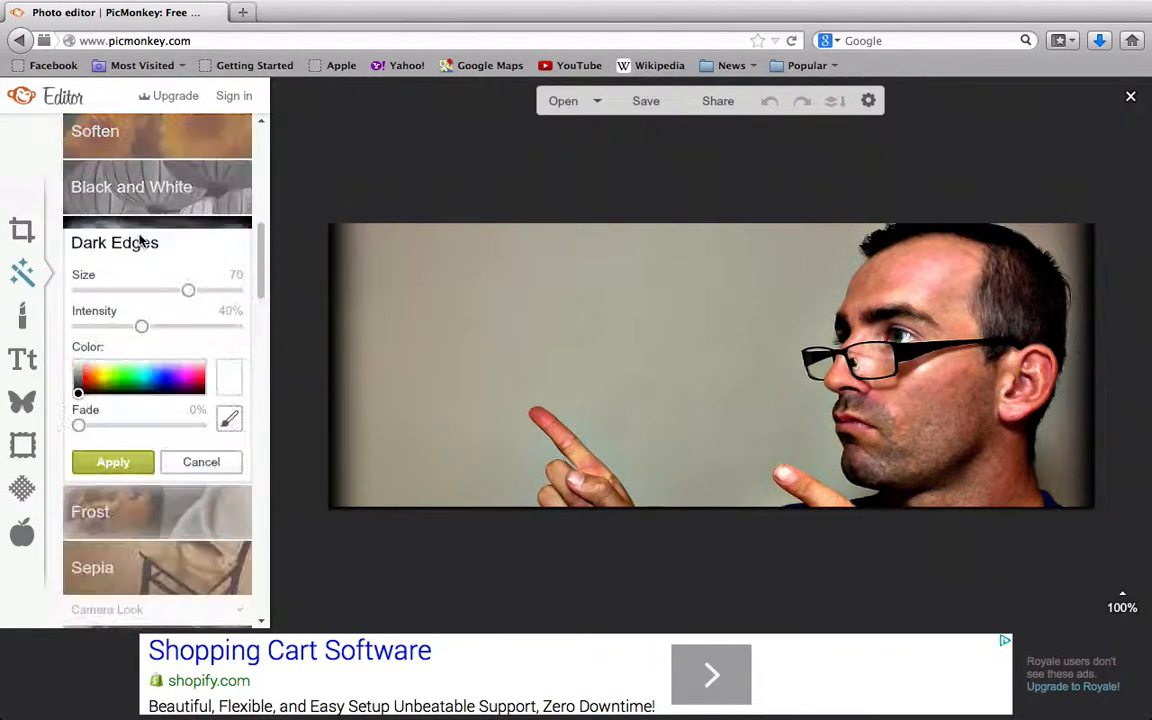
scroll(153, 271, "up", 5)
scroll(153, 269, "down", 6)
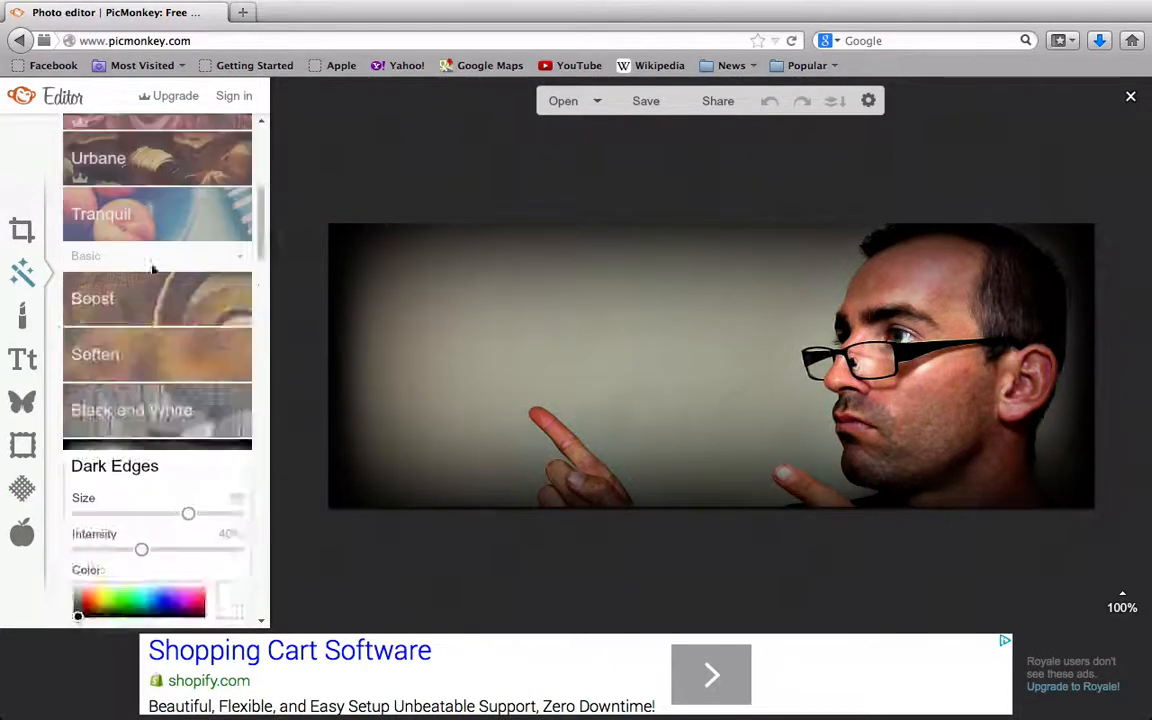
left_click(186, 360)
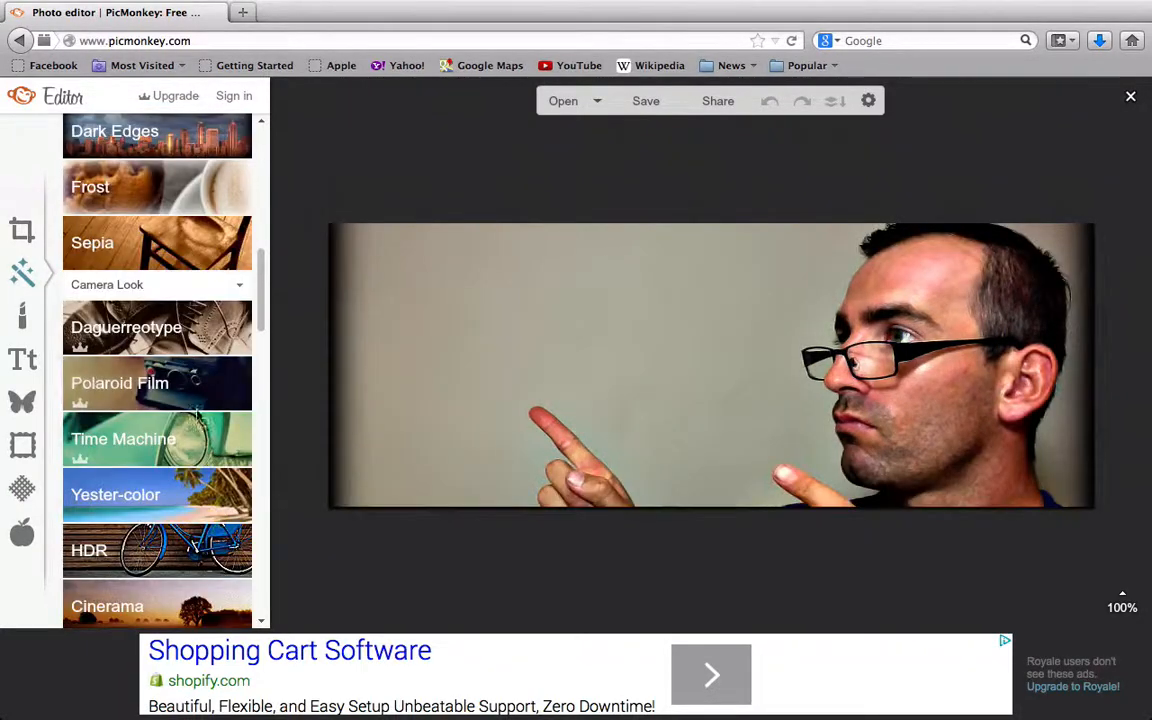
scroll(186, 486, "down", 5)
scroll(184, 486, "down", 2)
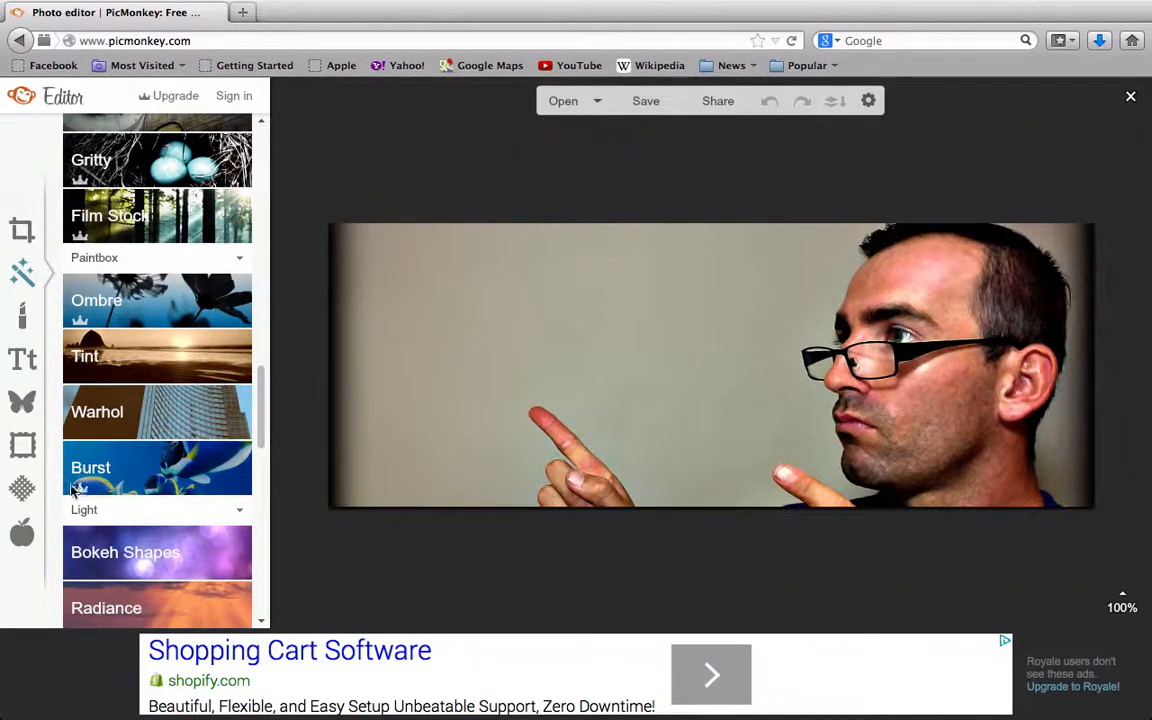
mouse_move(78, 490)
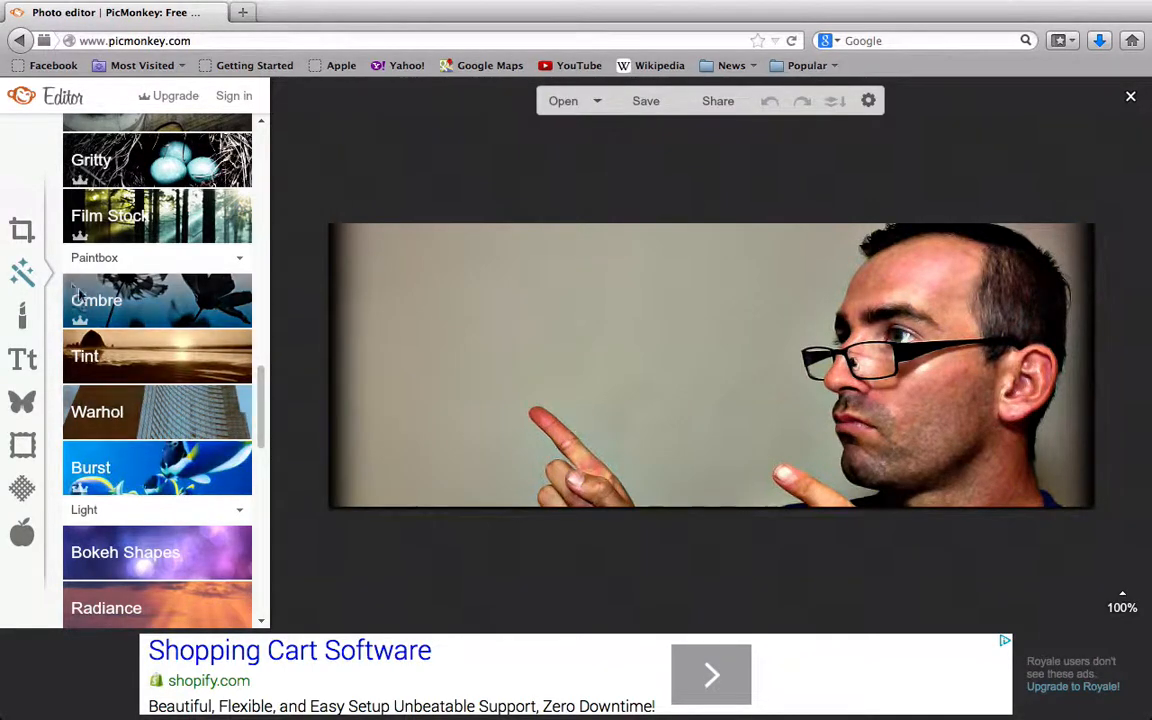
Step: Add a Geometric rectangle overlay and enlarge it to fill the empty area of the photo above the pointing finger and beside the face
left_click(23, 402)
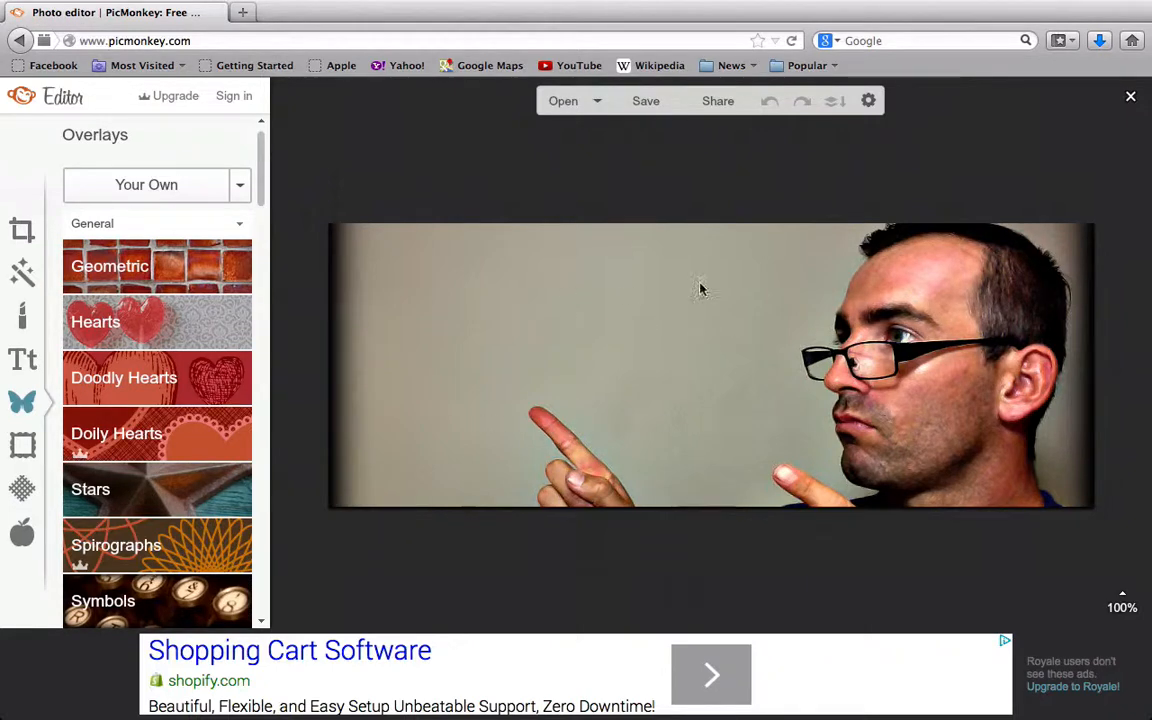
left_click(145, 268)
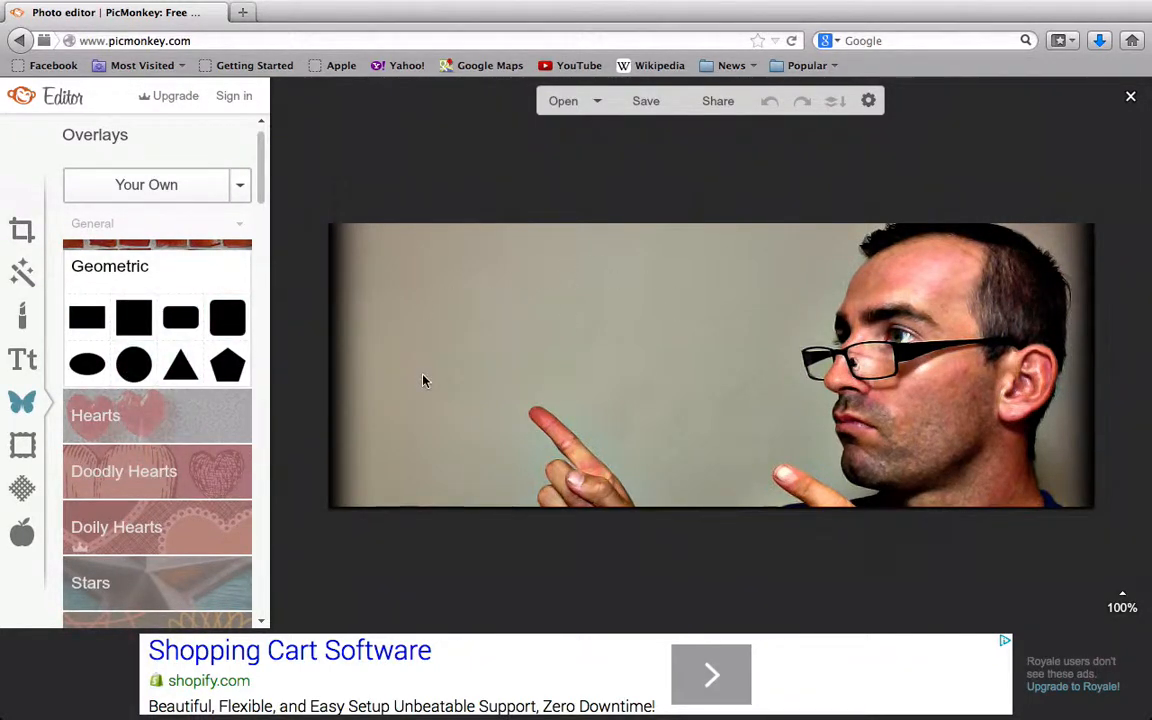
left_click(84, 320)
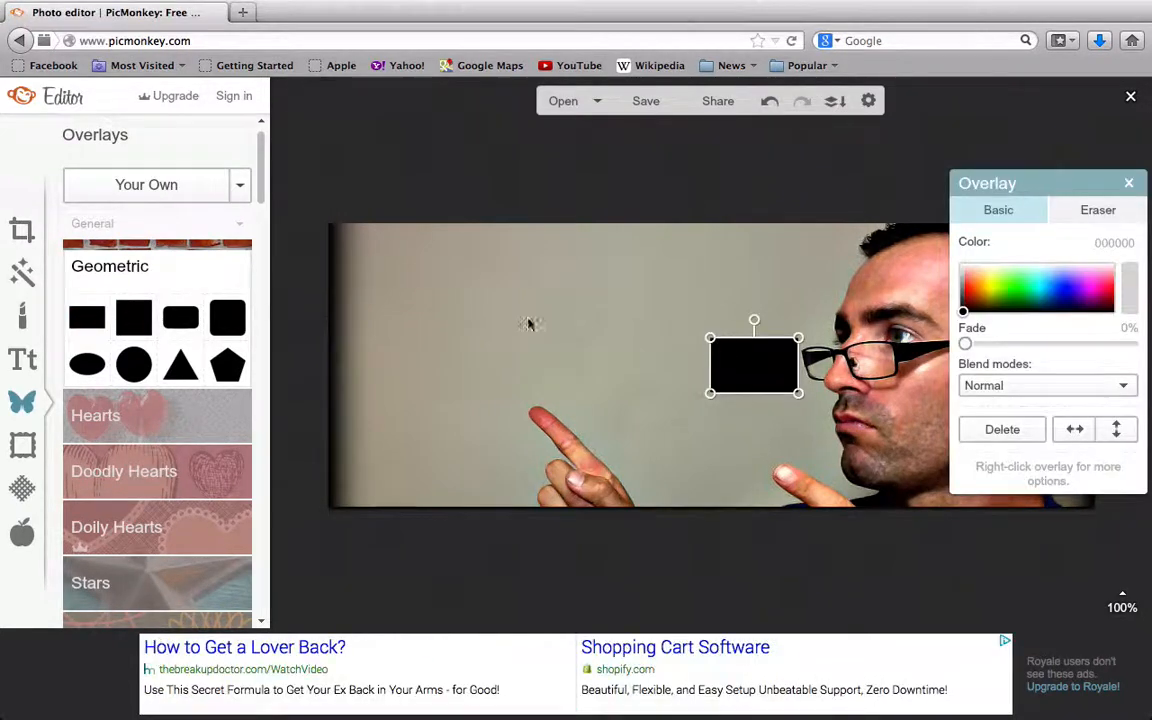
left_click_drag(754, 357, 389, 255)
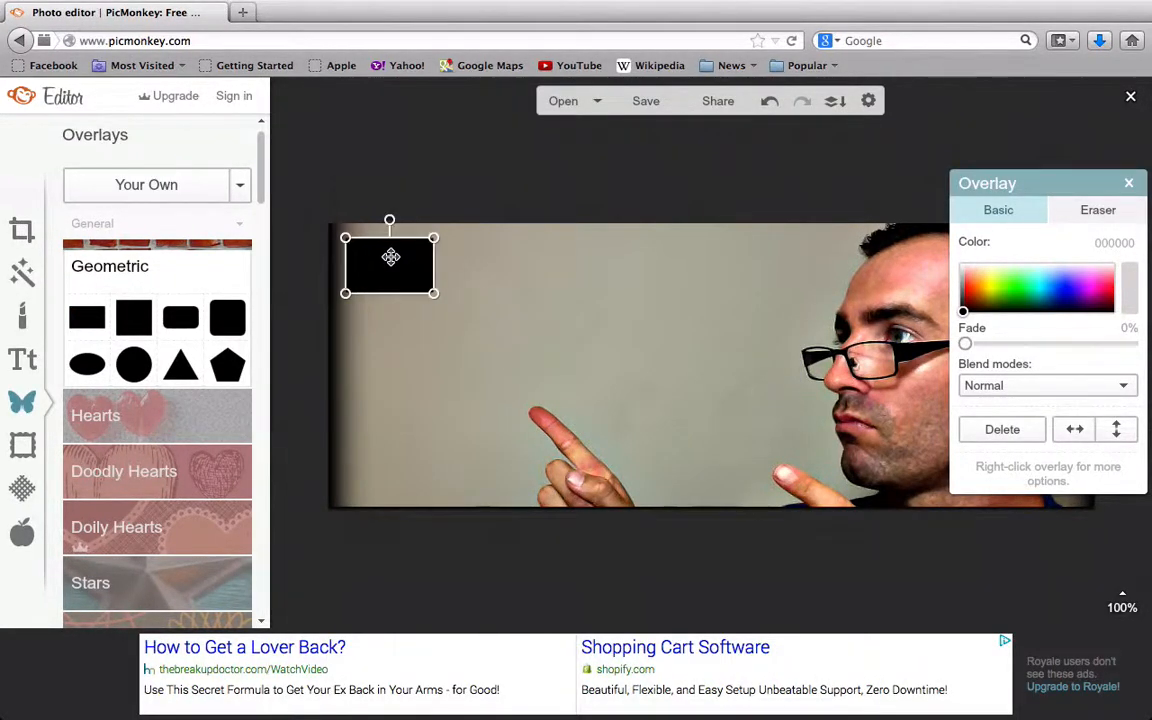
left_click_drag(437, 296, 790, 403)
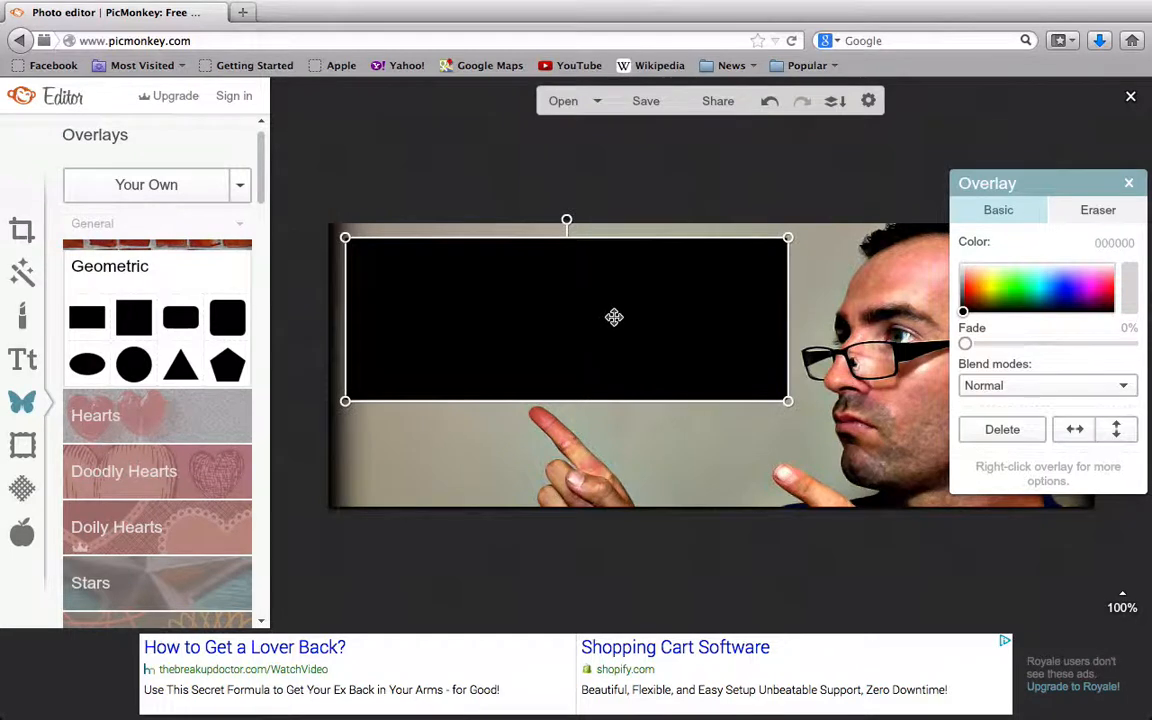
Step: Give the rectangle overlay a near-black colour and a 16% fade, then close its settings
left_click_drag(961, 308, 958, 354)
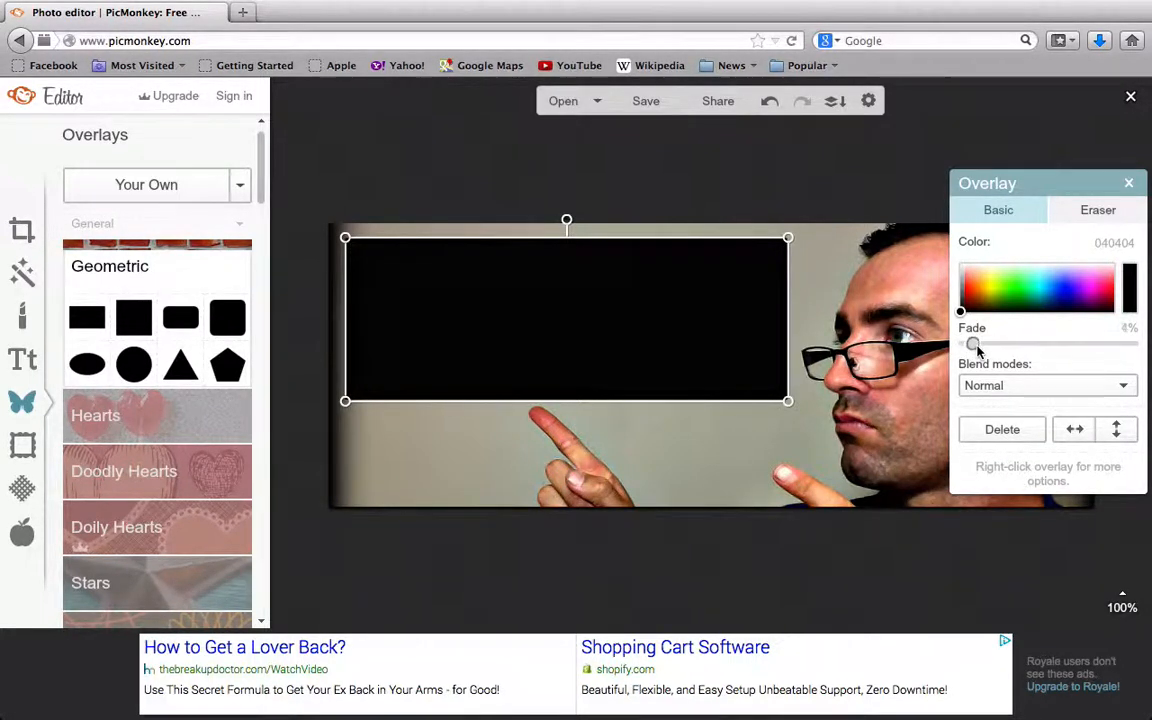
left_click_drag(970, 343, 988, 348)
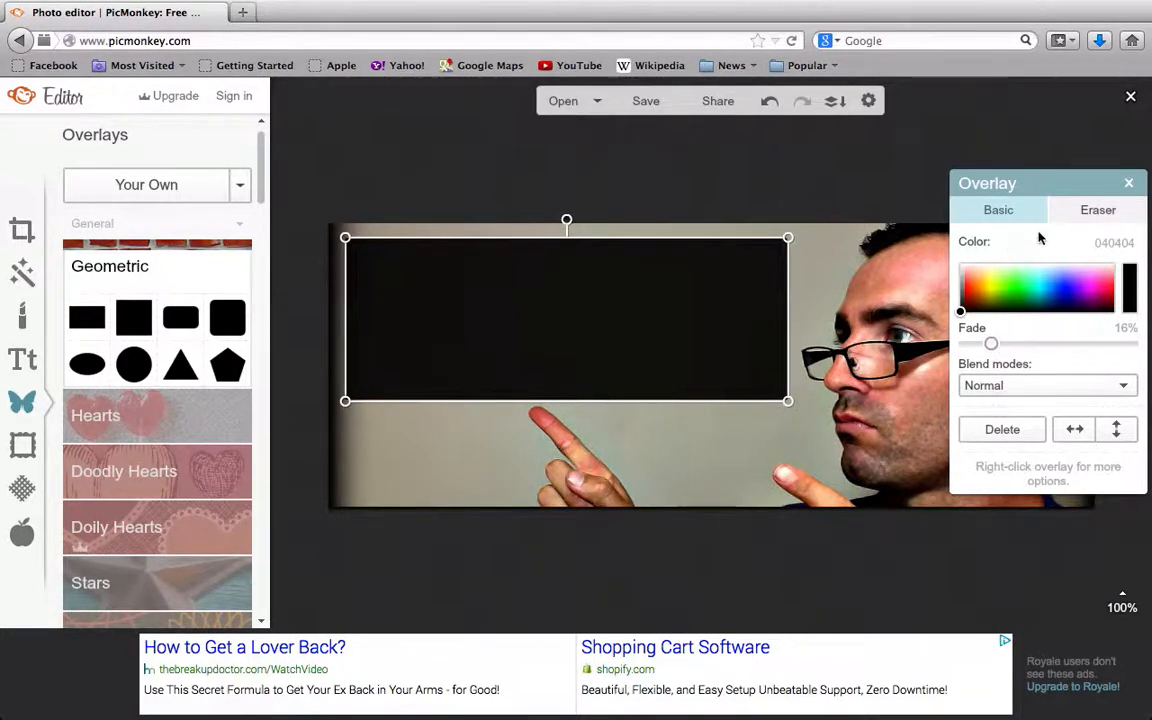
mouse_move(960, 314)
left_mouse_down()
mouse_move(977, 290)
mouse_move(980, 311)
mouse_move(998, 303)
mouse_move(963, 311)
mouse_move(1067, 296)
mouse_move(1070, 285)
mouse_move(965, 313)
left_mouse_up()
left_click(1127, 183)
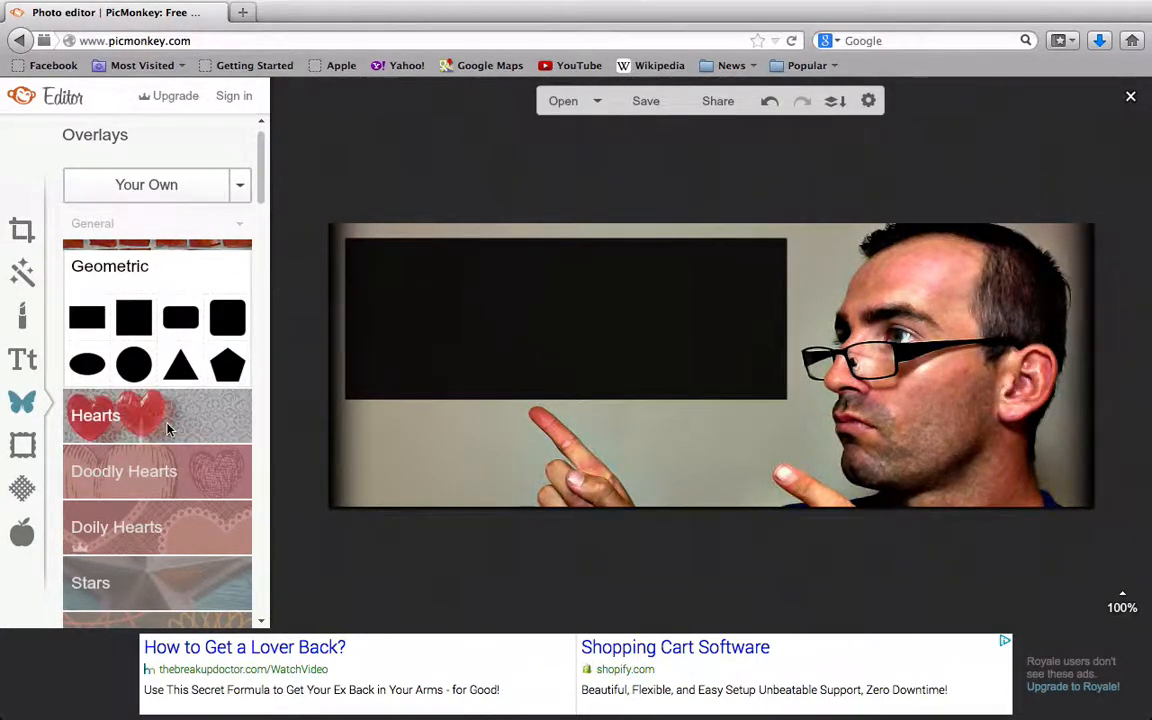
Step: Examine the available overlay categories, including the Hearts and Arrows shapes and the People Toppers and Nature groups
scroll(149, 380, "down", 5)
scroll(167, 428, "up", 3)
scroll(167, 428, "up", 2)
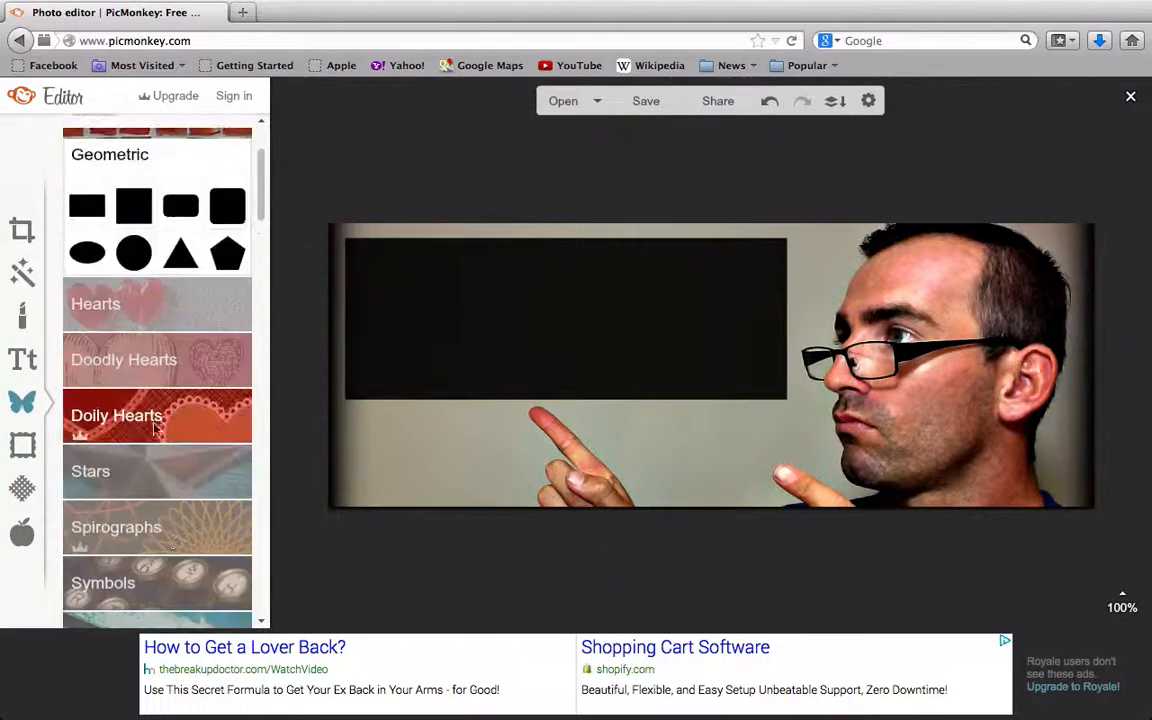
left_click(124, 312)
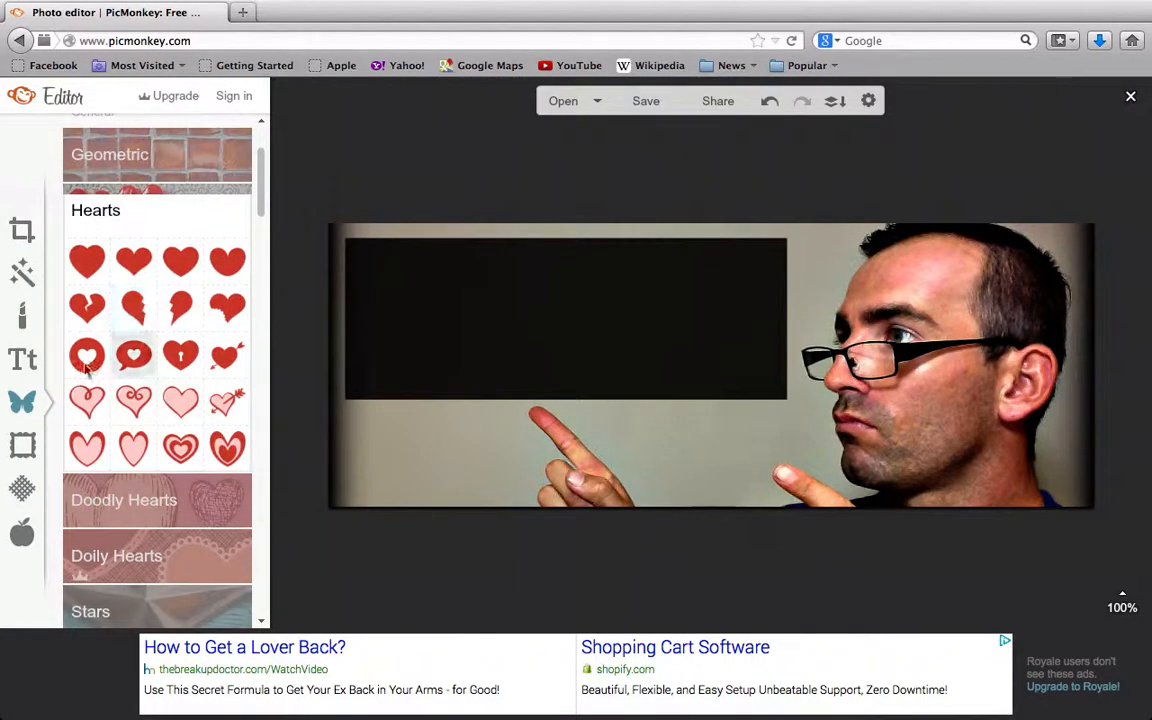
scroll(160, 447, "down", 5)
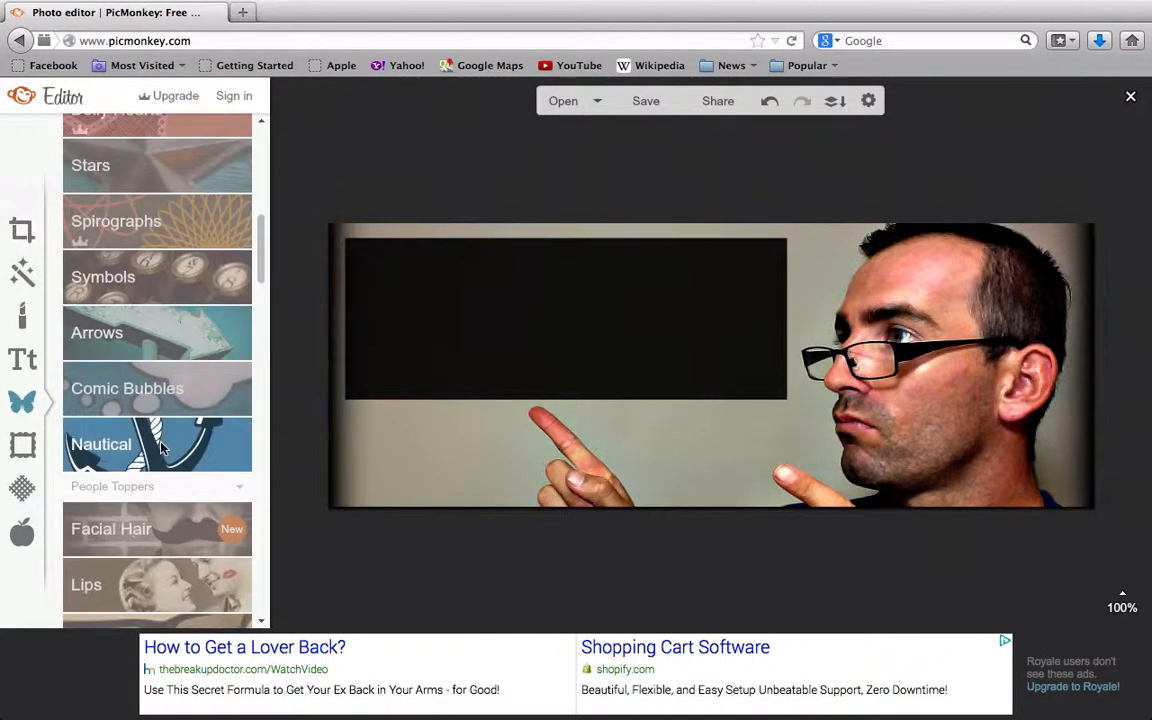
left_click(128, 347)
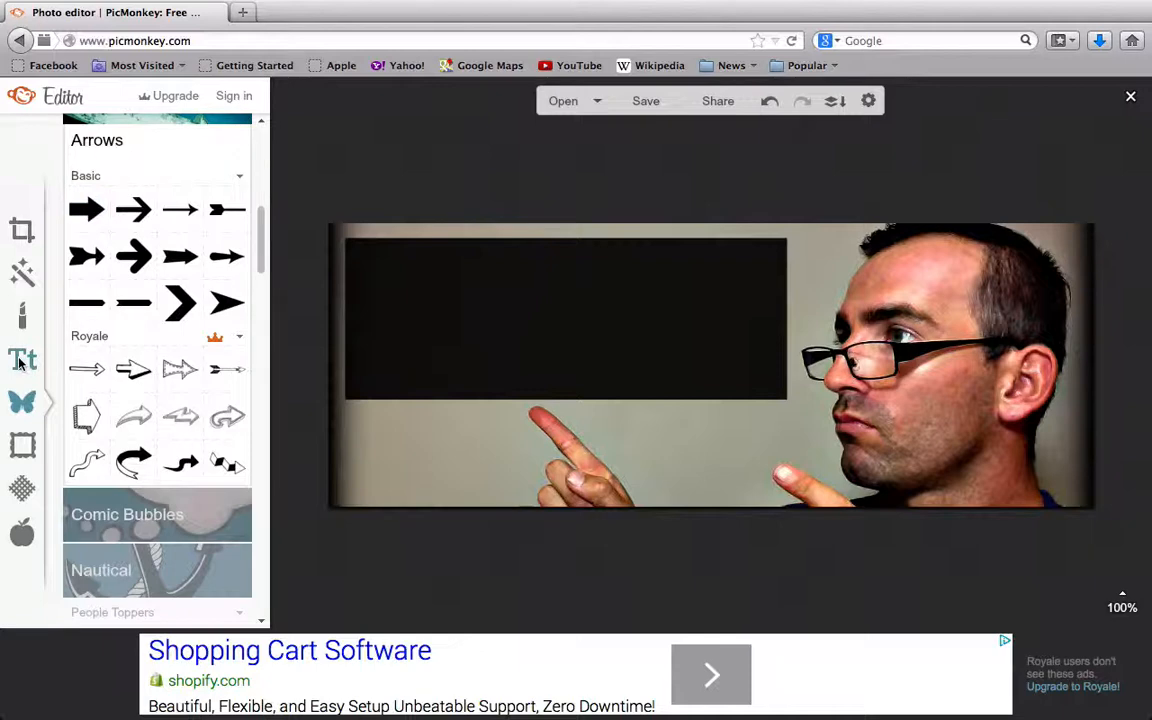
scroll(150, 450, "down", 5)
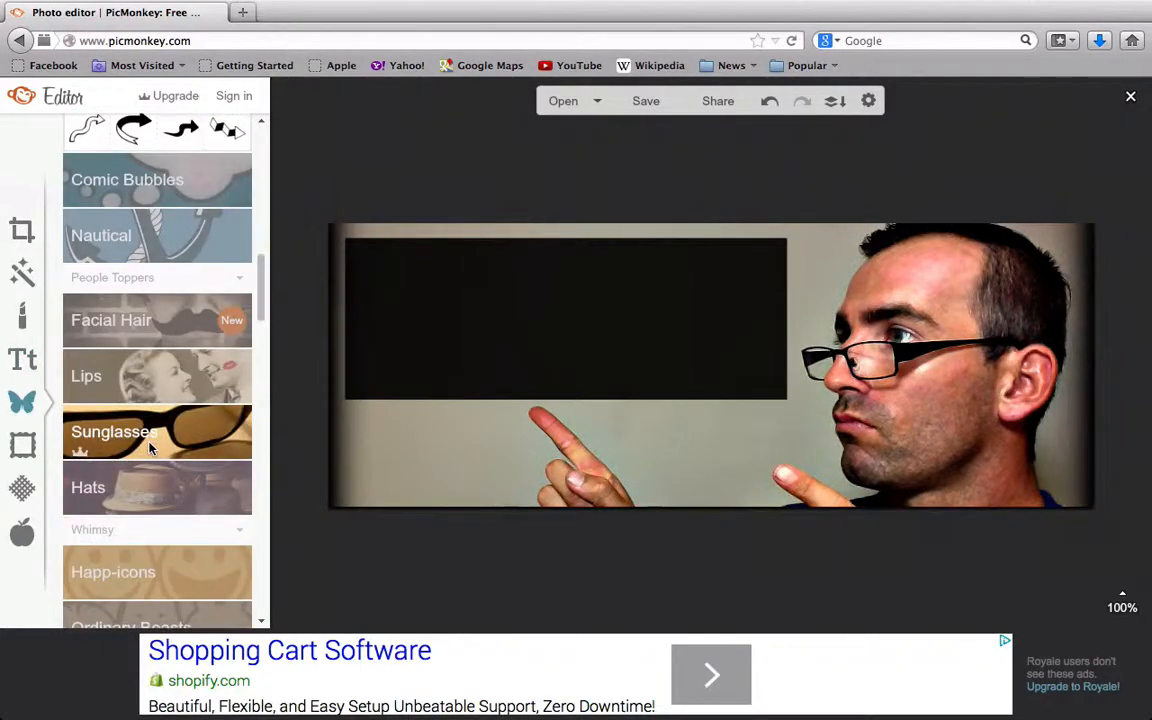
scroll(150, 447, "up", 5)
scroll(148, 447, "down", 20)
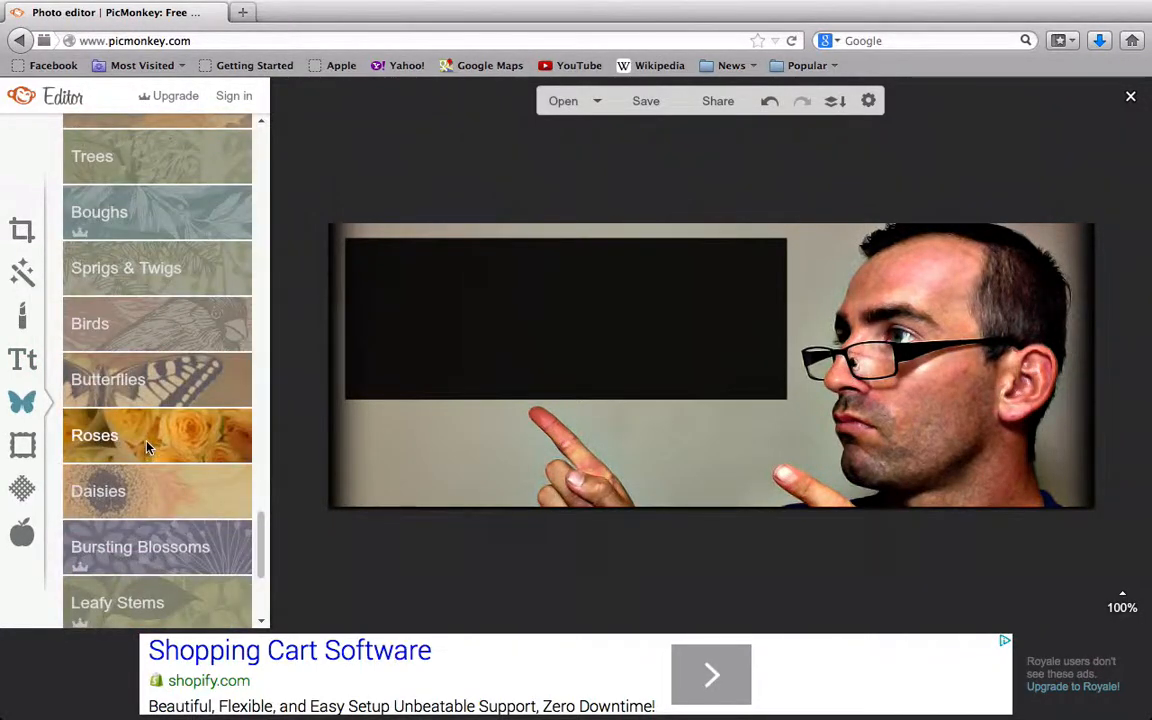
scroll(146, 446, "down", 4)
scroll(146, 446, "up", 20)
scroll(146, 446, "down", 15)
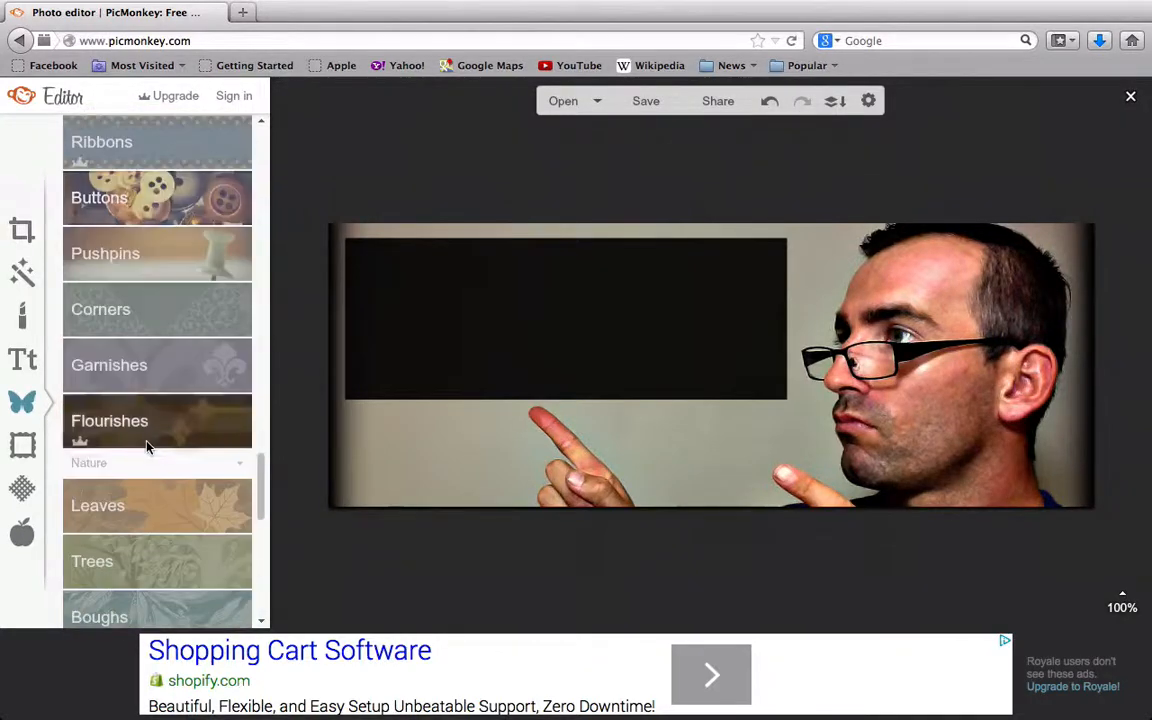
scroll(146, 446, "down", 10)
scroll(146, 446, "up", 10)
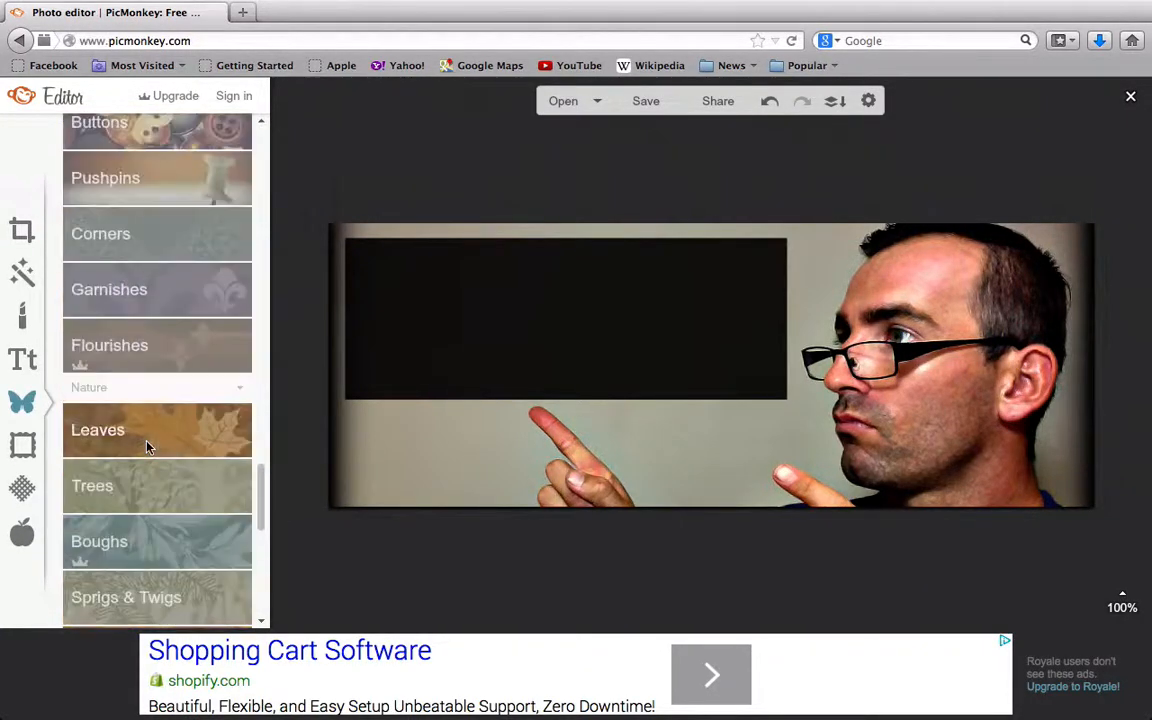
scroll(146, 446, "up", 2)
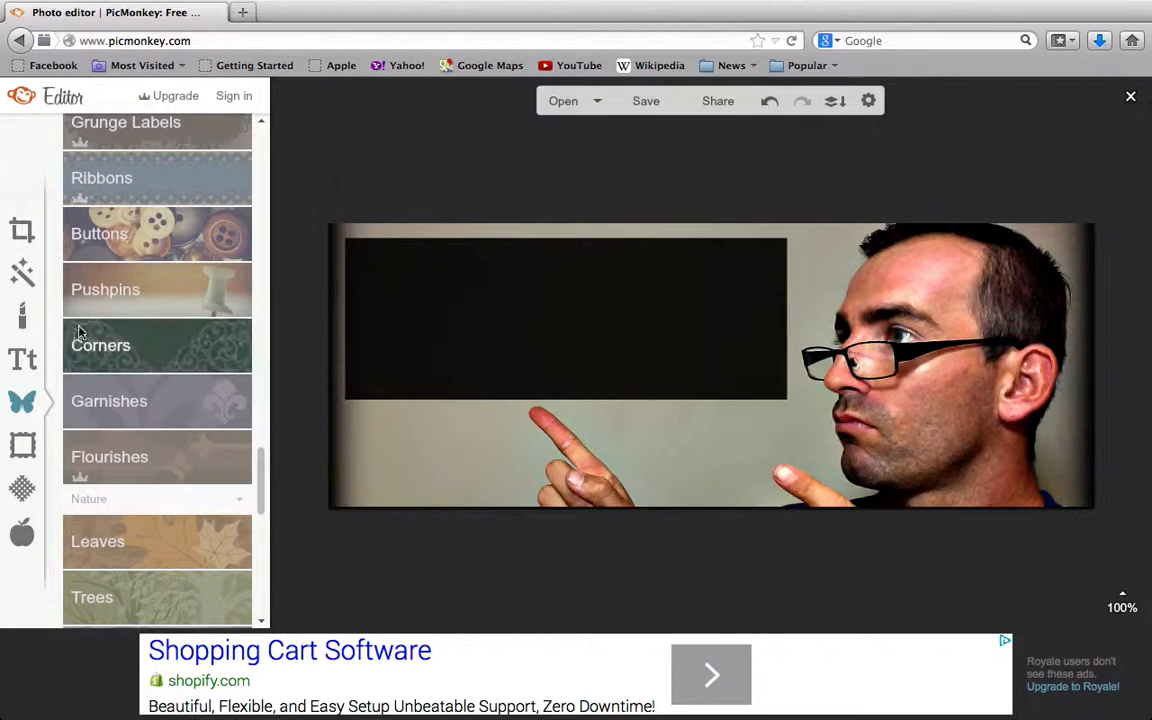
Step: Browse the fonts, choose Arial Black, add a text box and place it in the dark rectangle's upper-left area
left_click(22, 358)
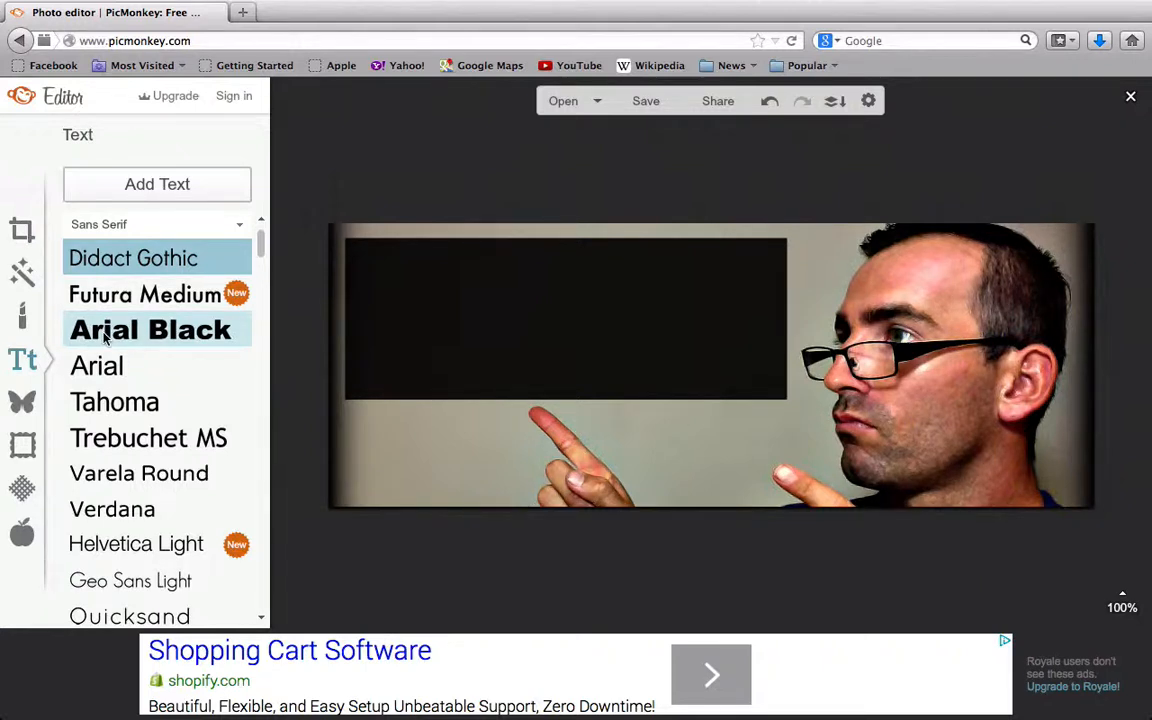
scroll(120, 370, "down", 6)
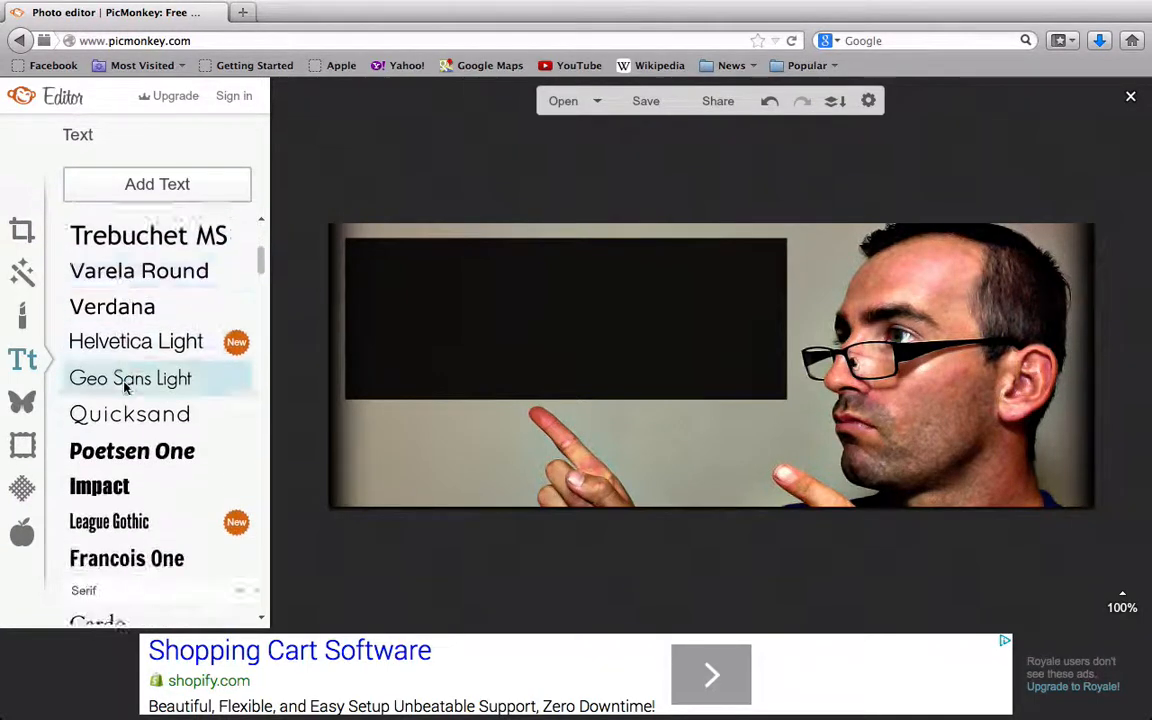
scroll(124, 388, "down", 15)
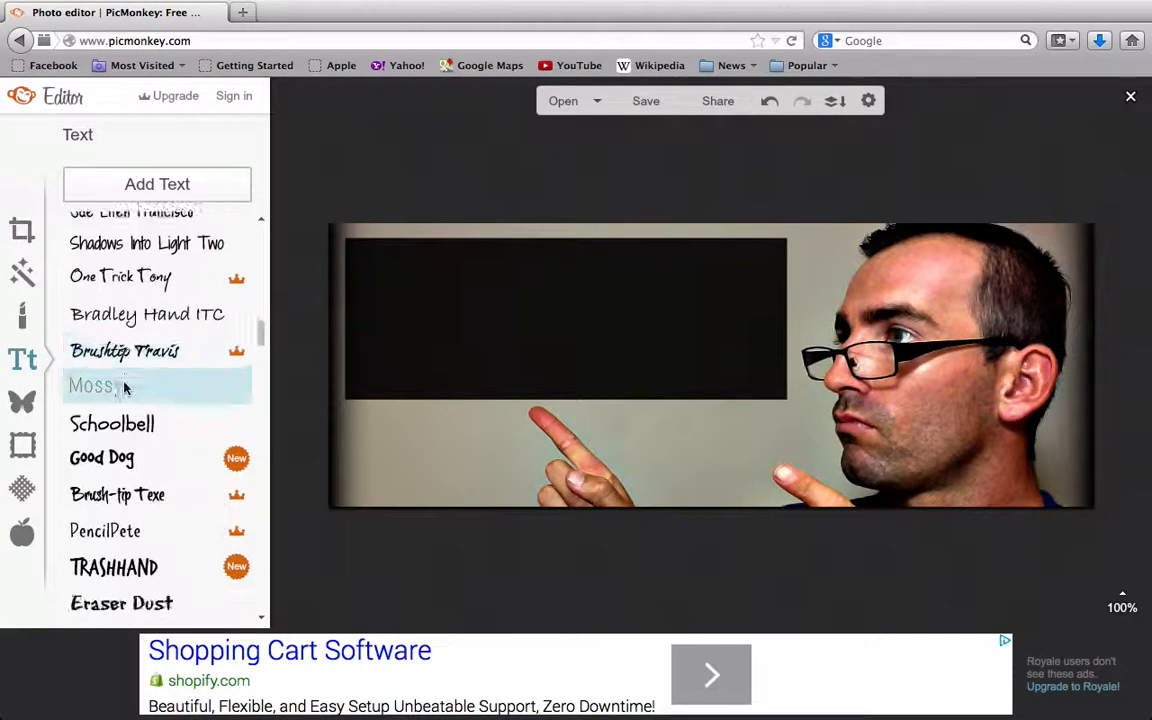
scroll(124, 388, "down", 15)
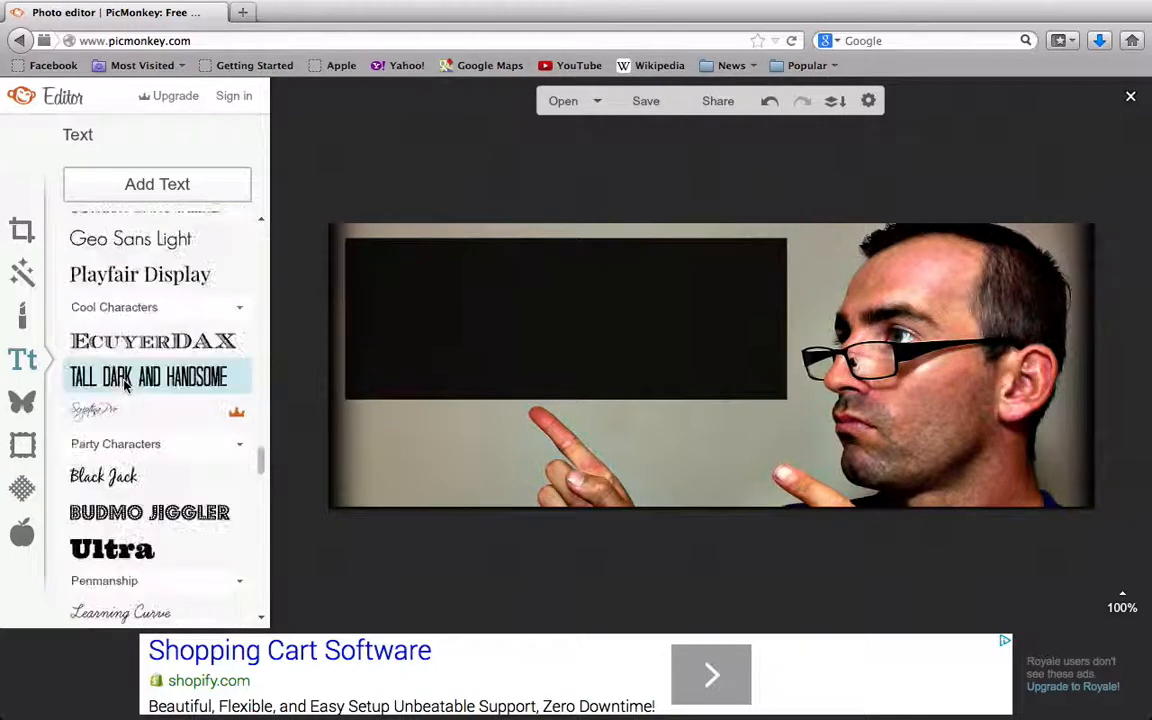
scroll(124, 388, "up", 20)
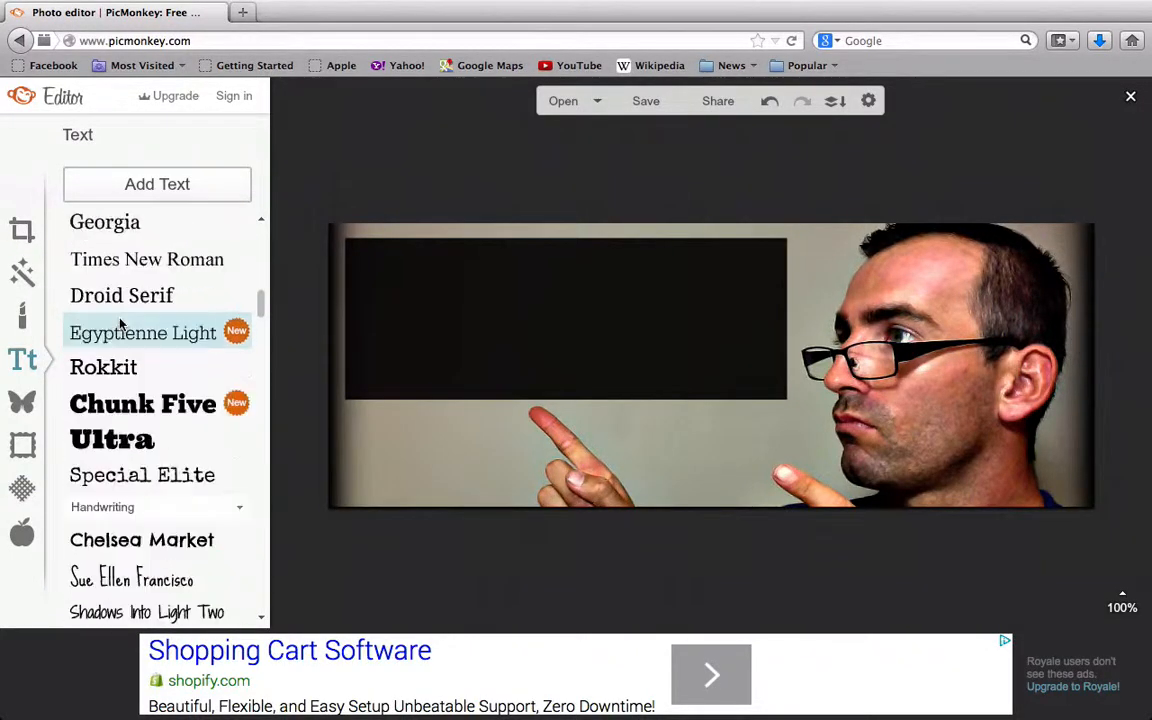
left_click(120, 331)
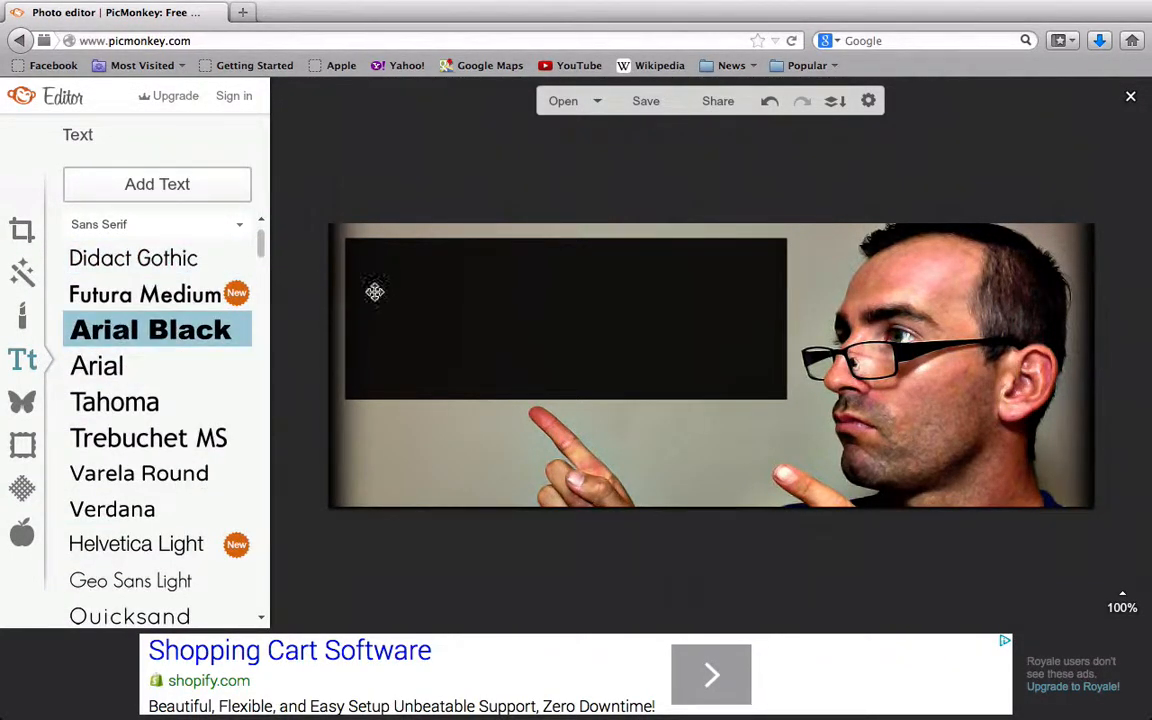
left_click(144, 186)
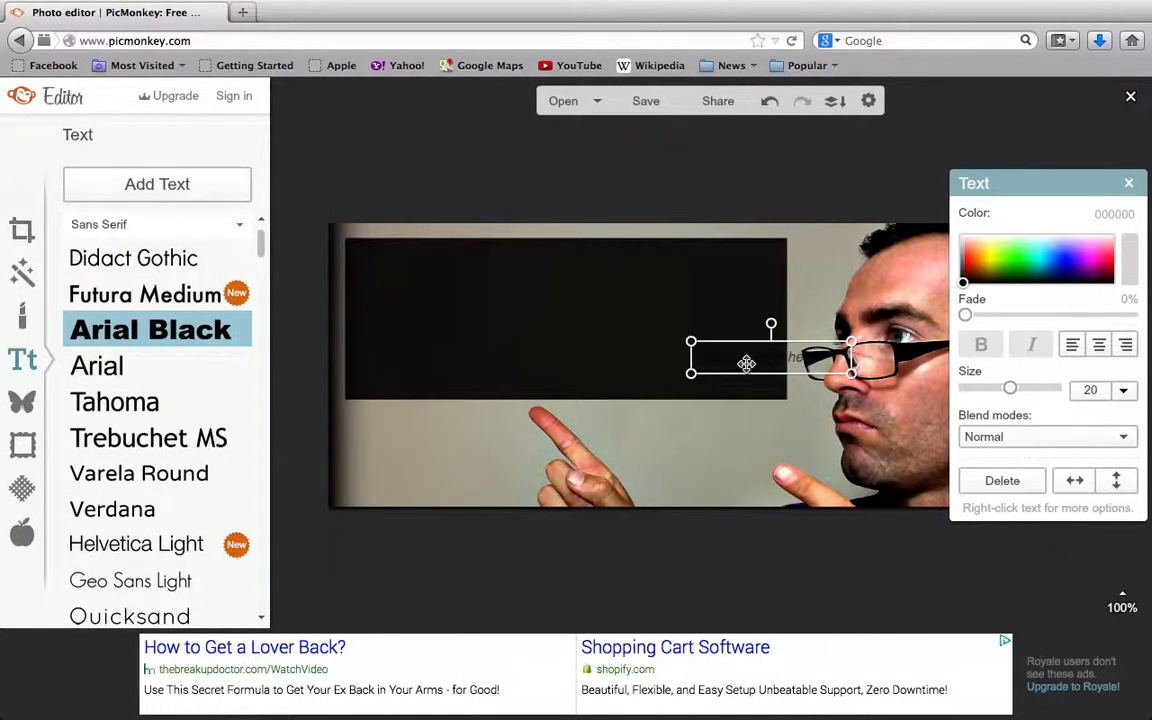
left_click_drag(746, 363, 415, 277)
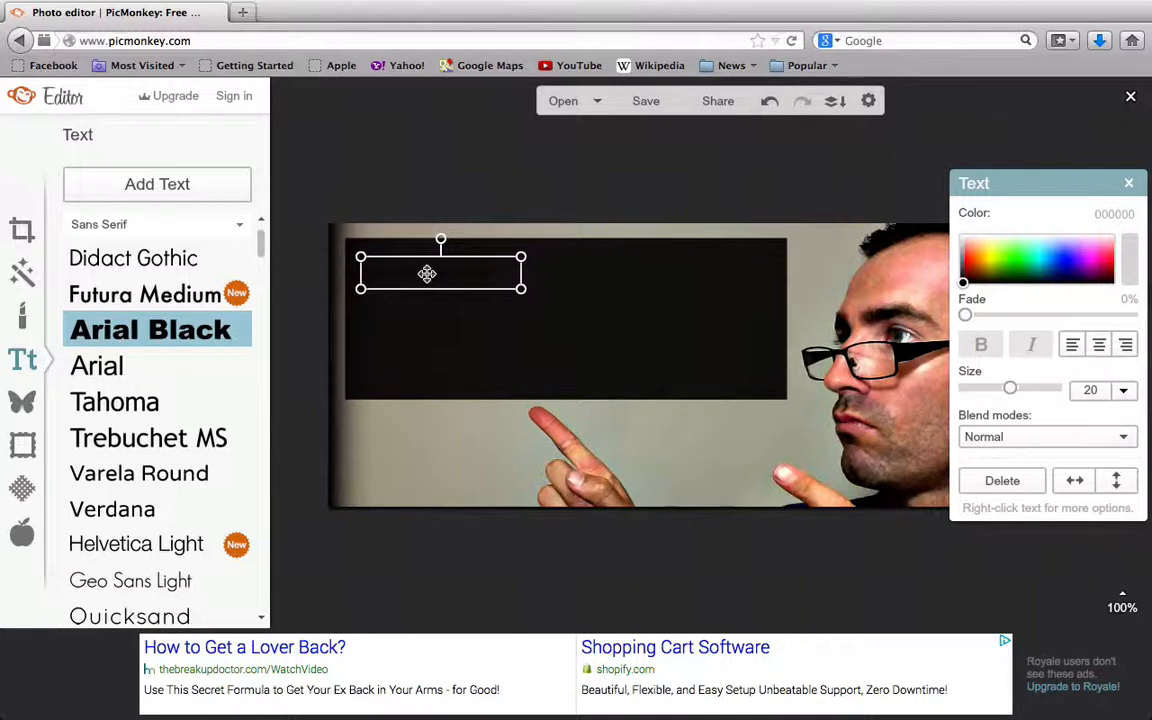
Step: Begin the text box's wording with "The Complete Guide", correcting any typing errors
left_click(427, 273)
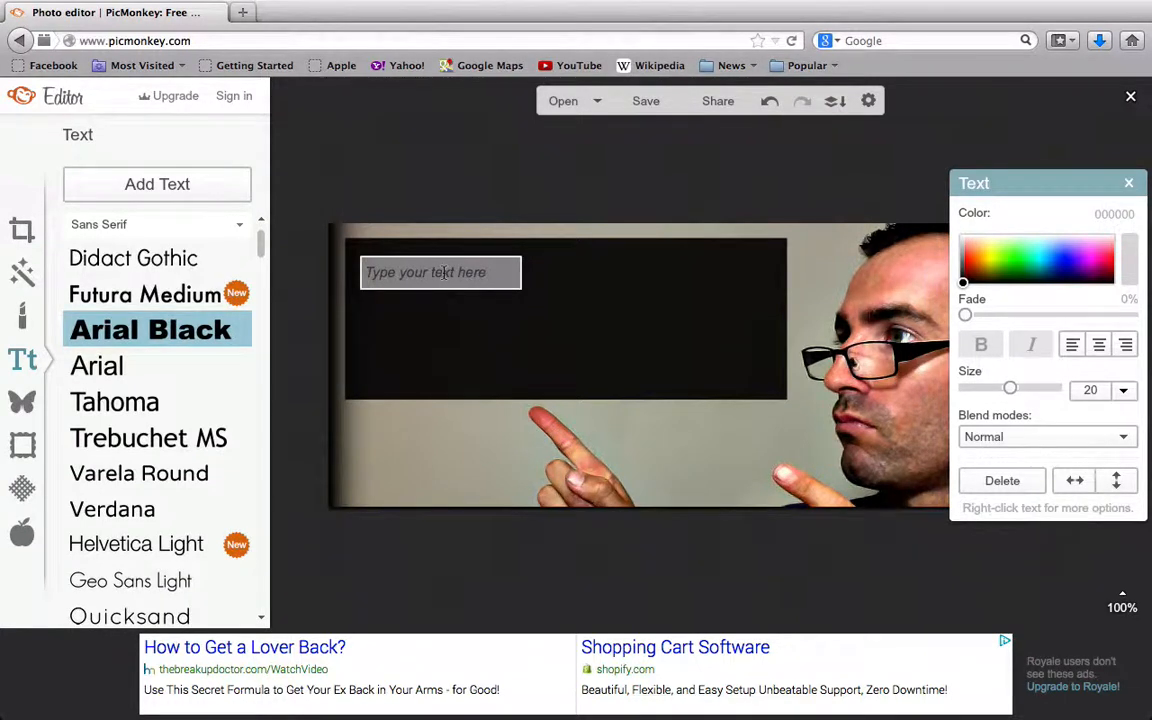
type("Teh")
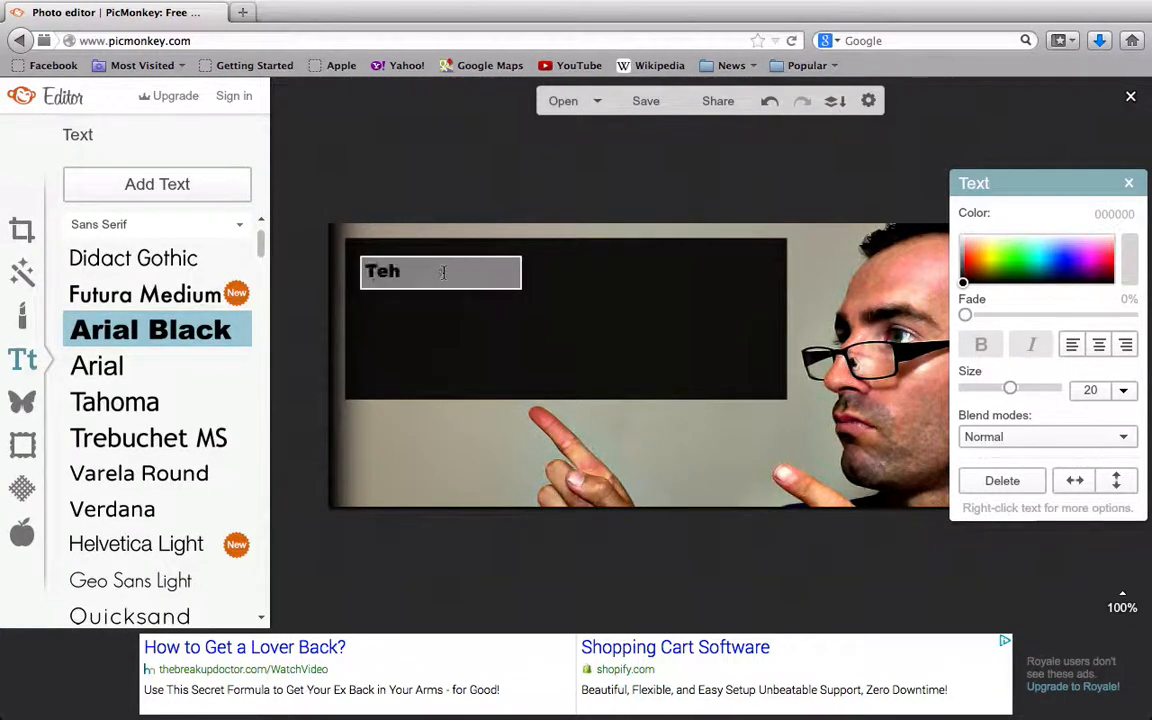
type(" Co")
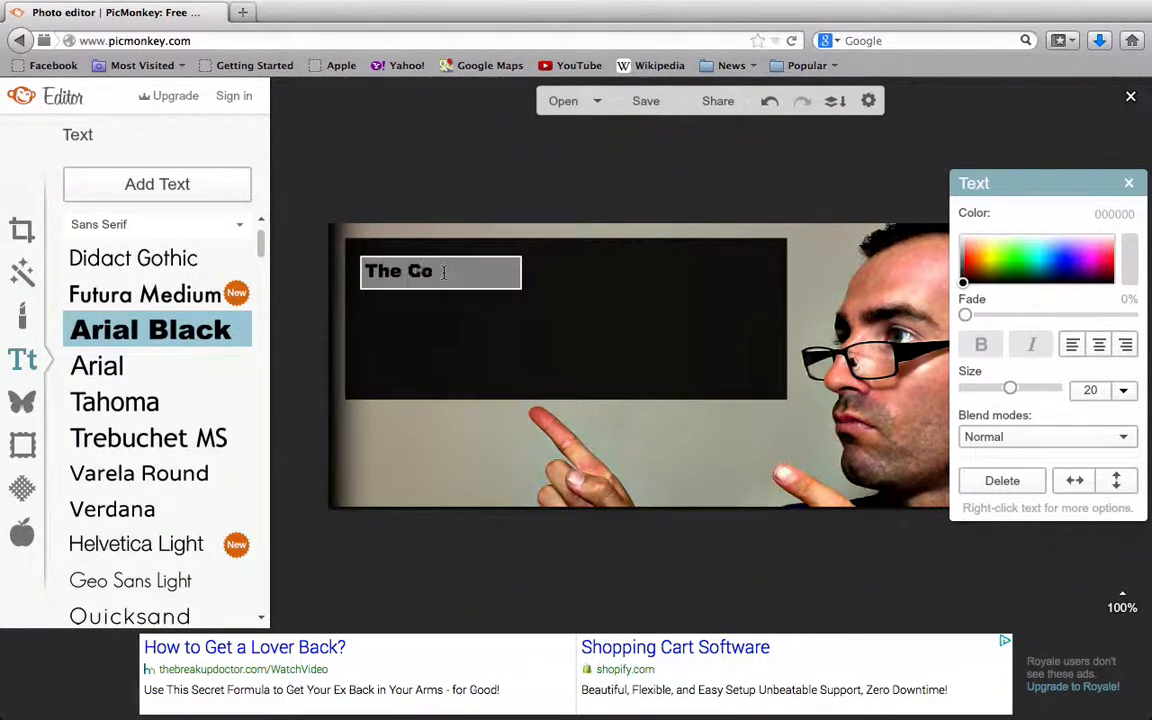
type("mplete")
key("Return")
type("C")
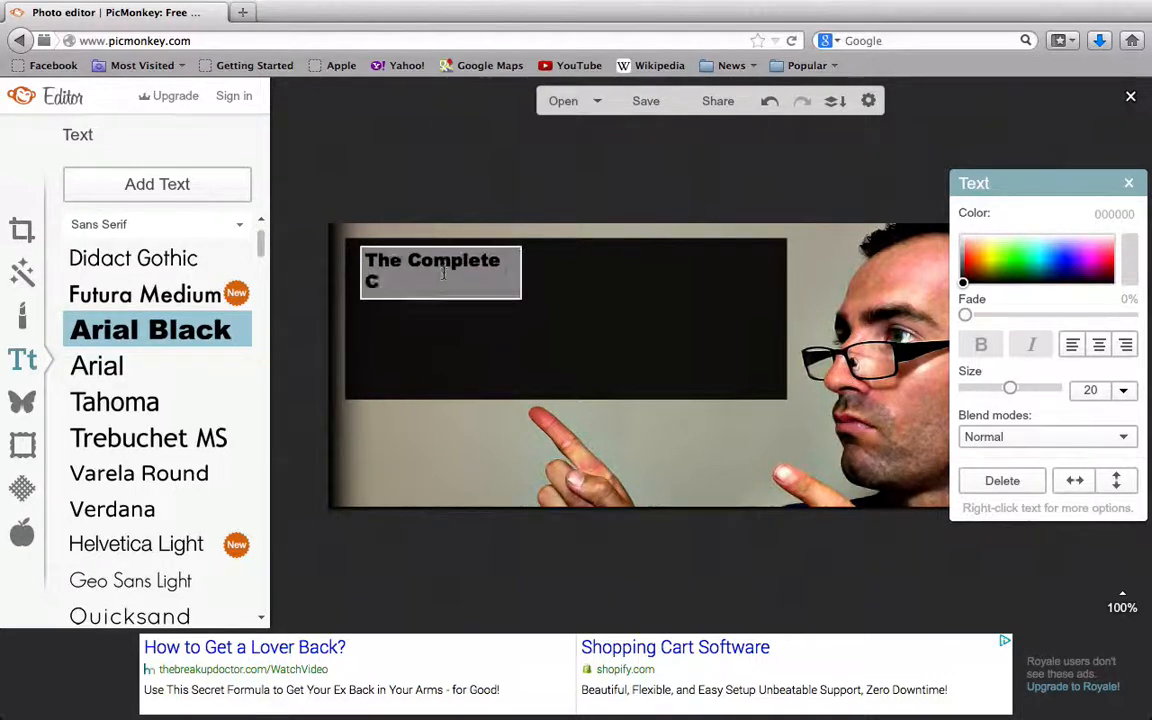
key("BackSpace")
key("BackSpace")
key("Return")
type("Hui")
key("BackSpace")
key("BackSpace")
key("BackSpace")
key("BackSpace")
key("BackSpace")
key("BackSpace")
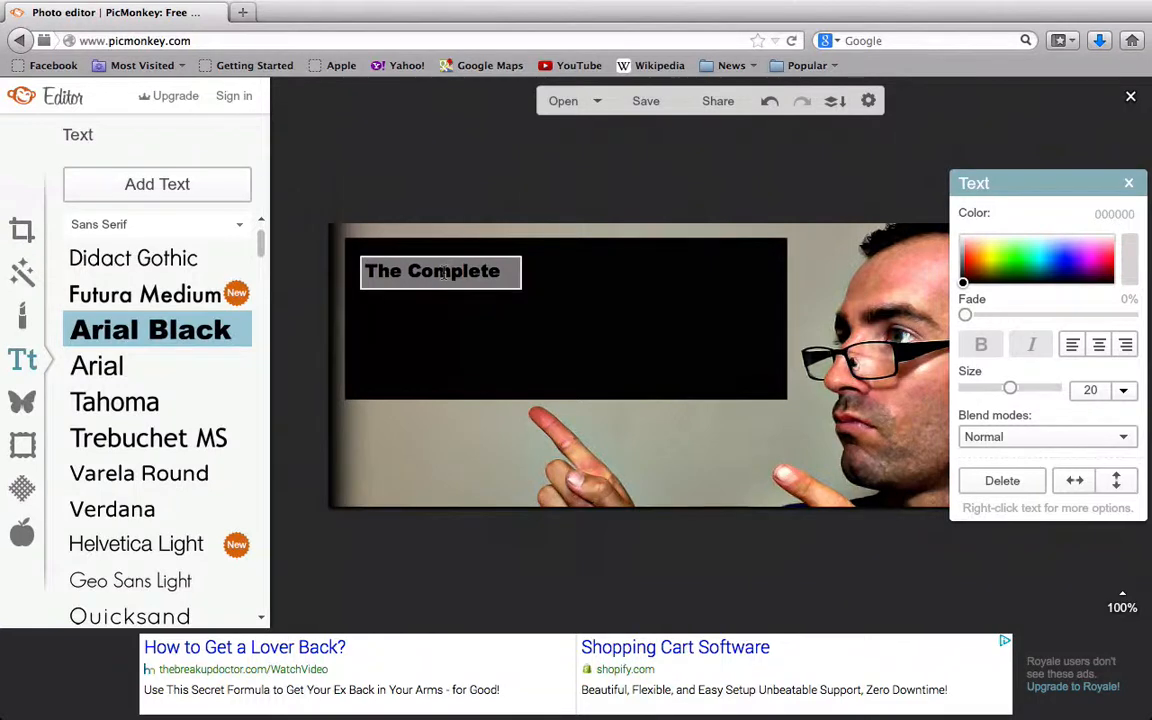
key("Return")
type("Guide")
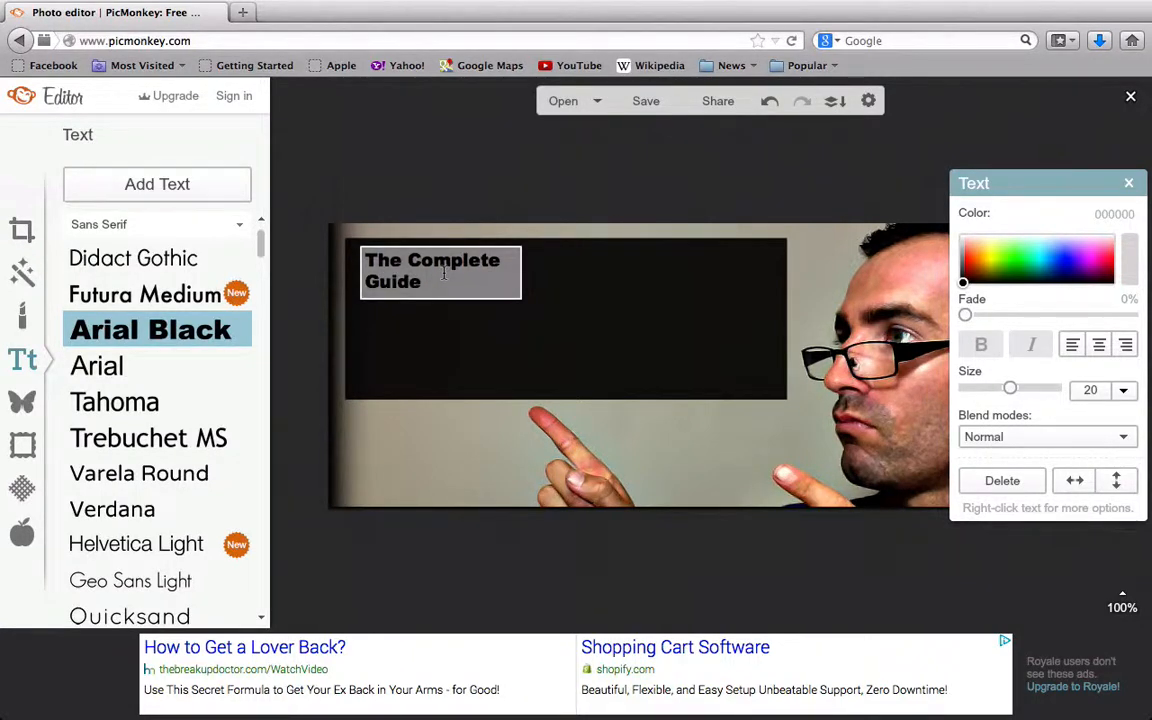
Step: Continue the text with "To Building Your Own Facebook Cover Photo" and add "Click Here" on a new line
type(" To Starting")
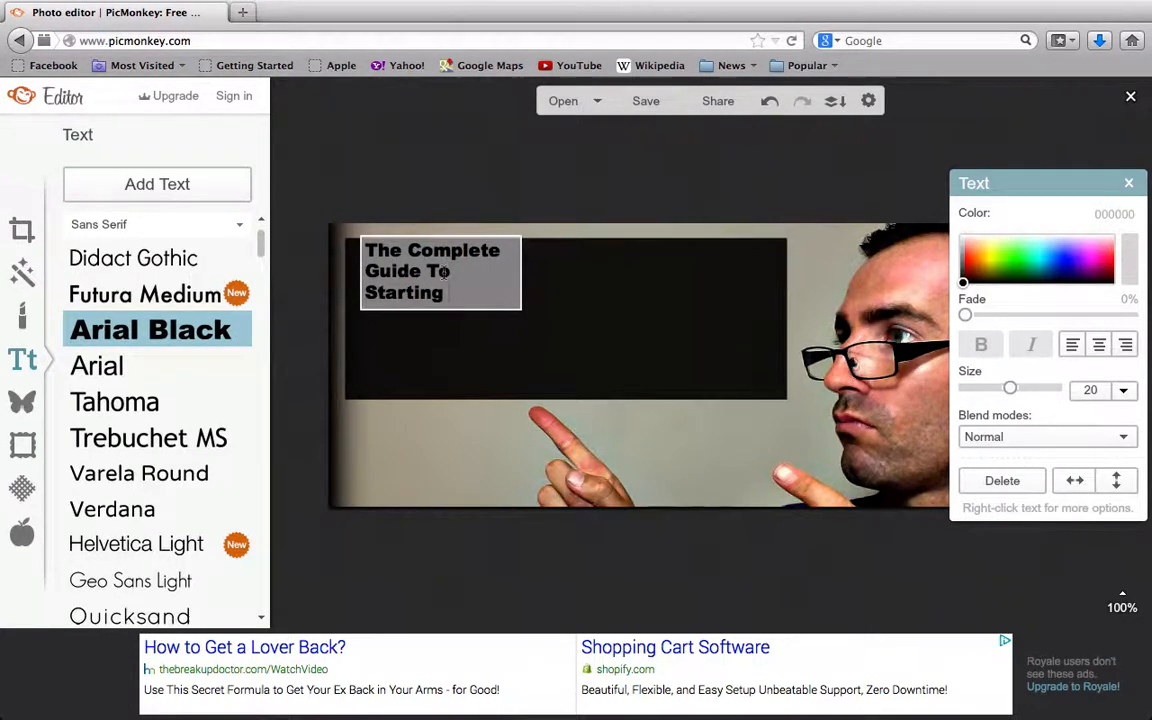
key("BackSpace")
key("BackSpace")
key("BackSpace")
key("BackSpace")
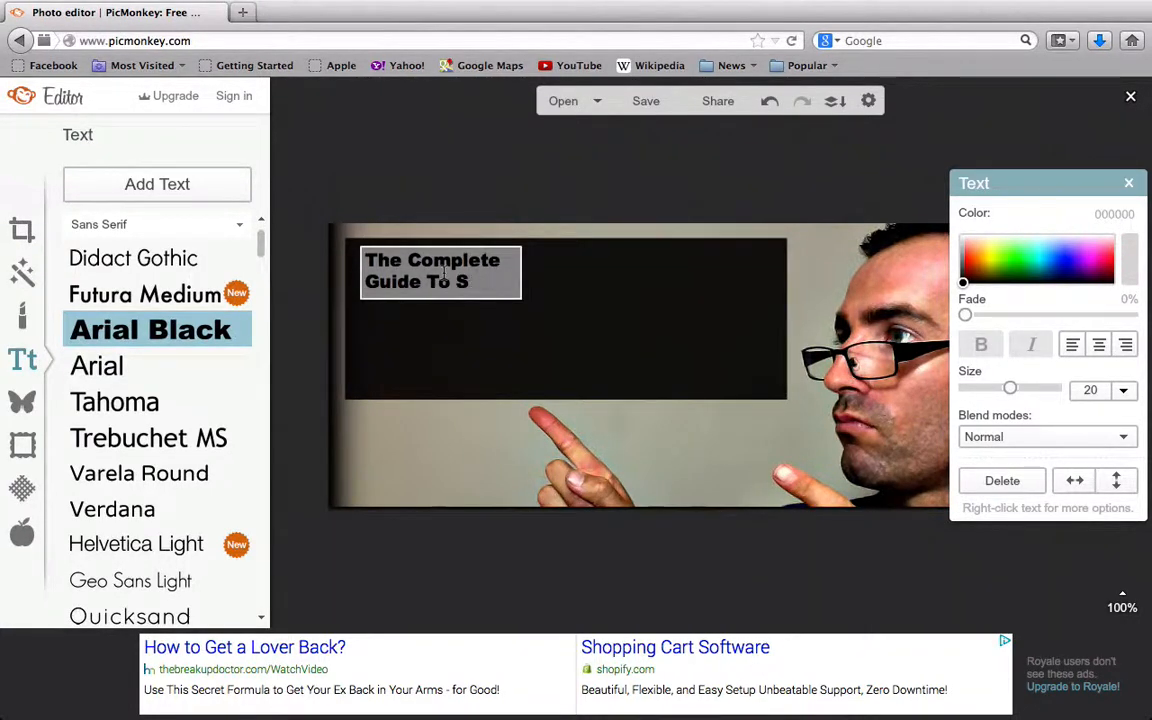
type("Building")
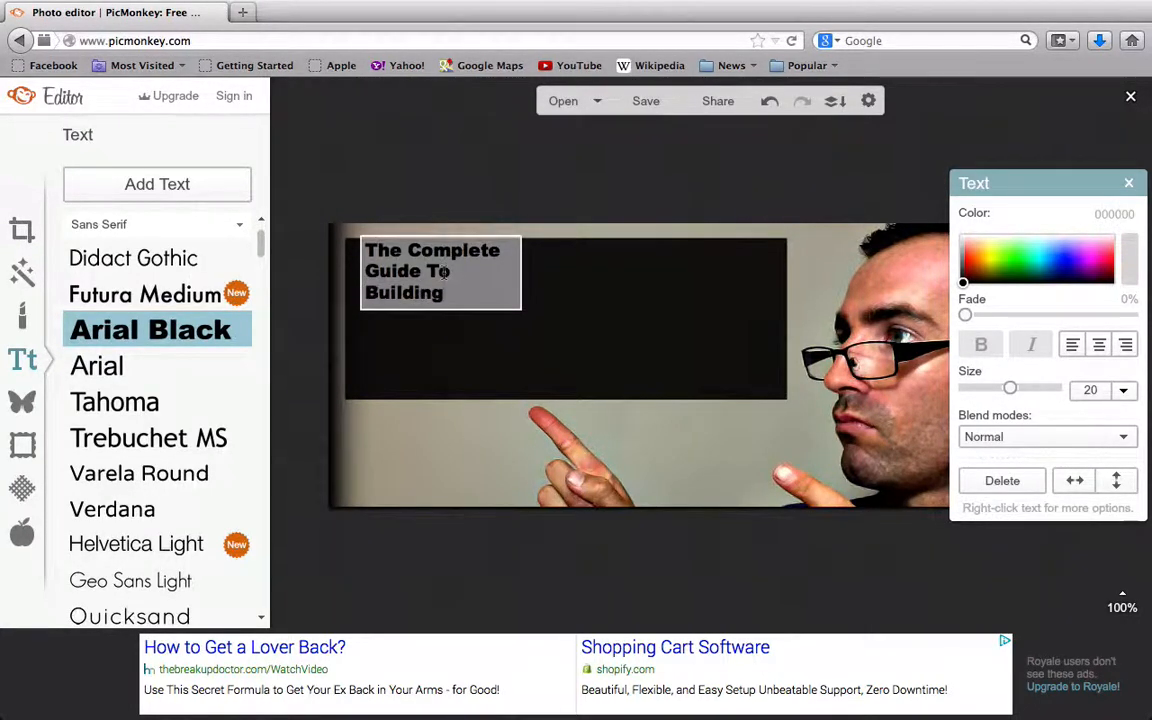
type(" Your Own Face")
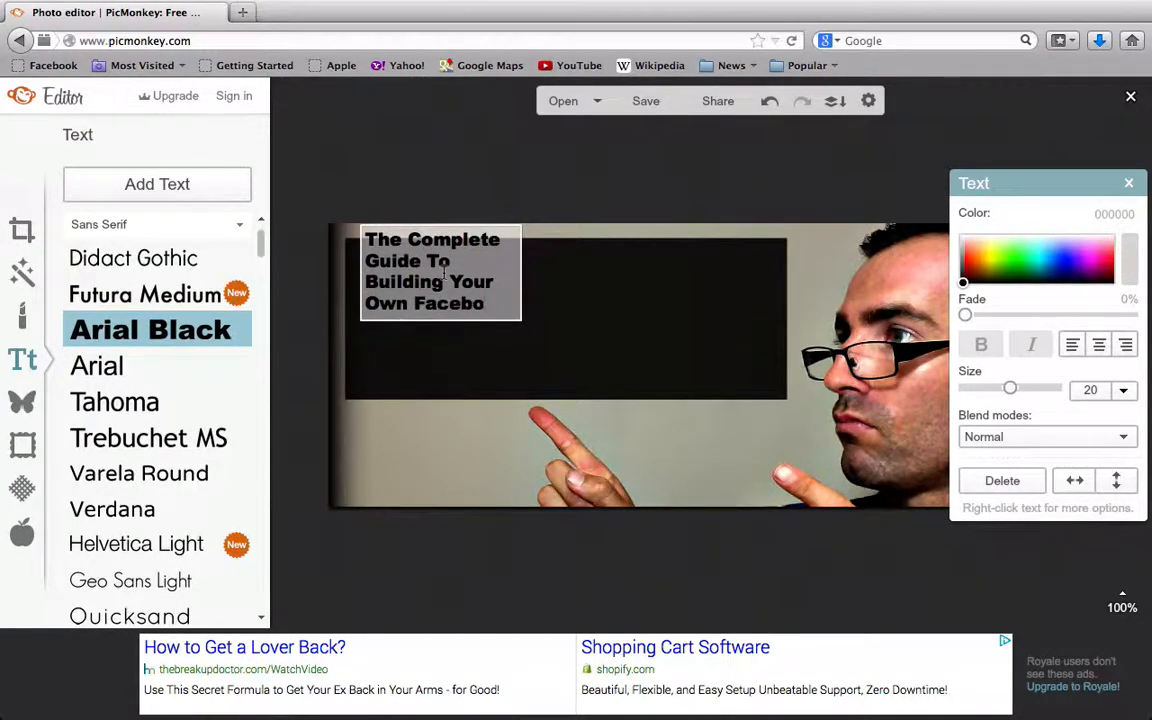
type("book vco")
key("BackSpace")
key("BackSpace")
key("BackSpace")
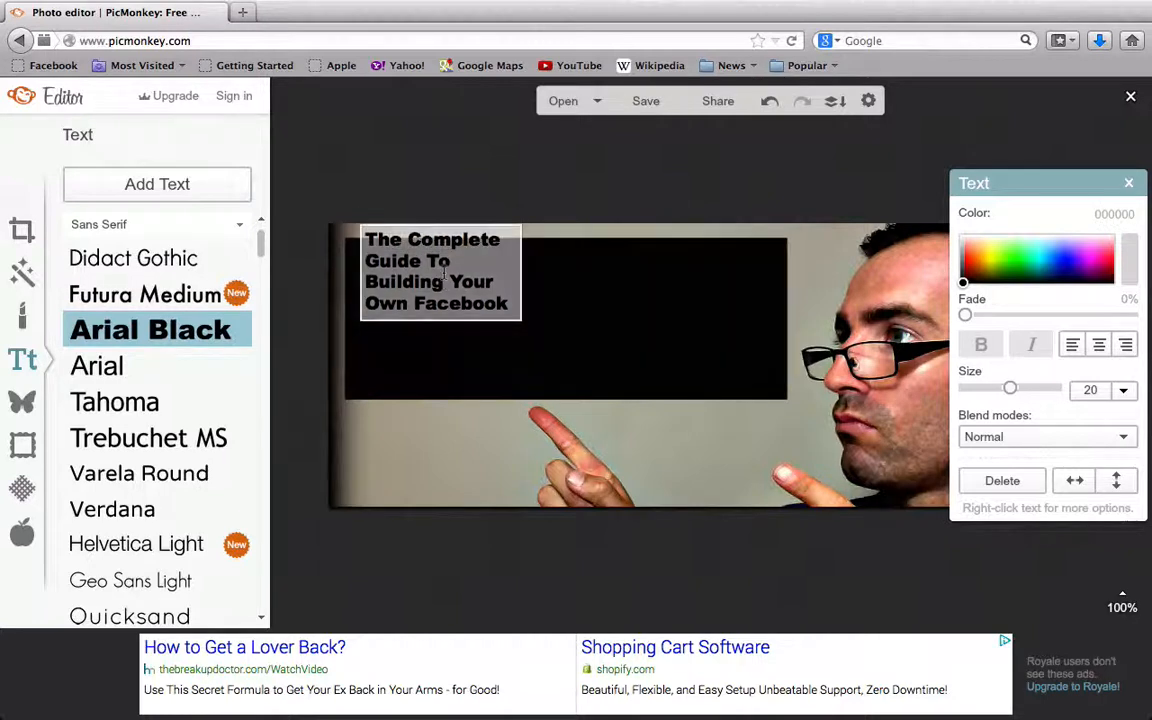
type("Cp")
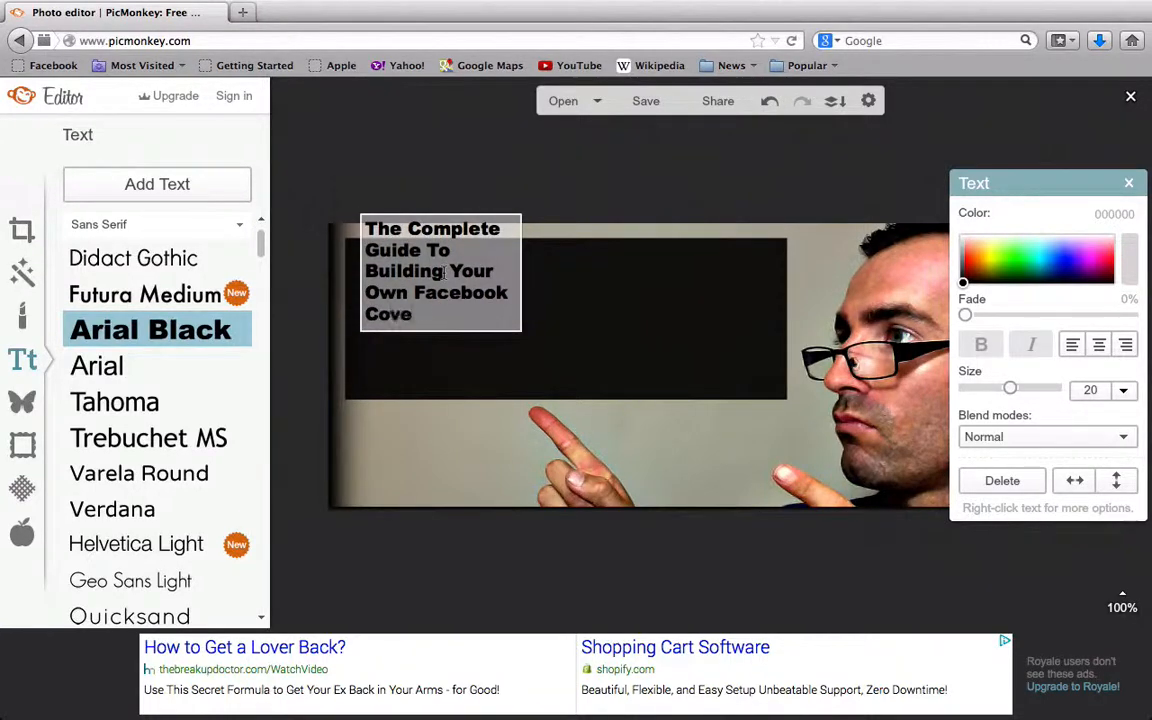
type("ver Photo")
key("Return")
type("Cli")
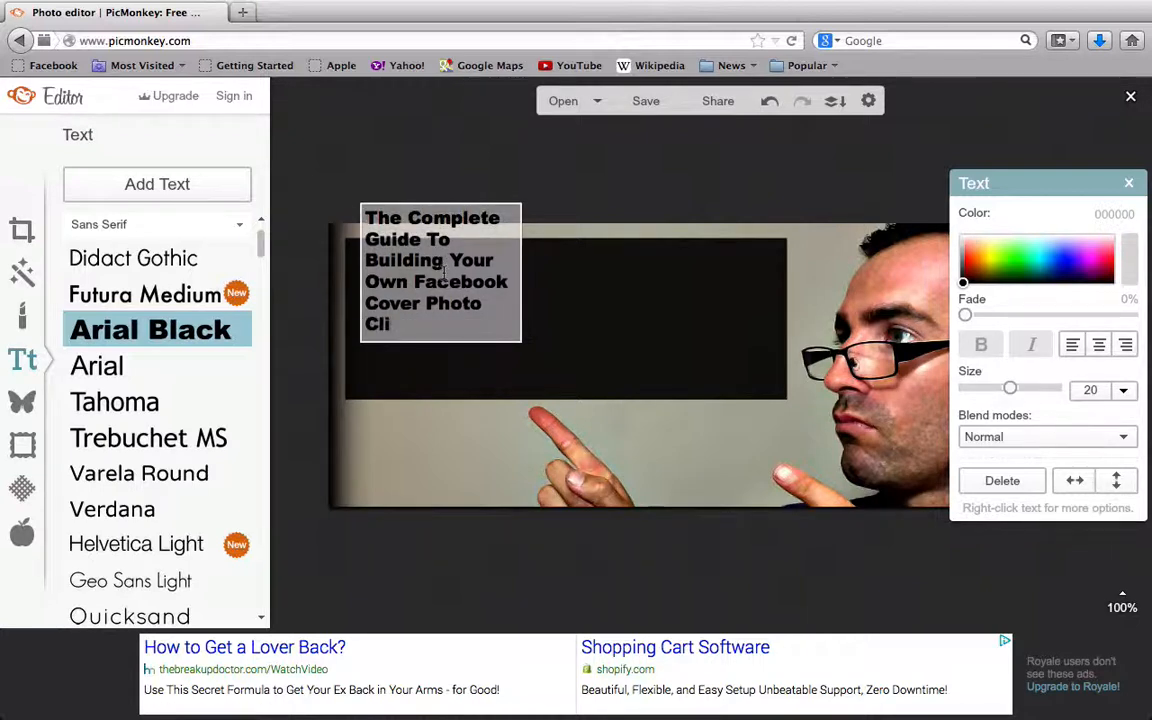
type("ck Here")
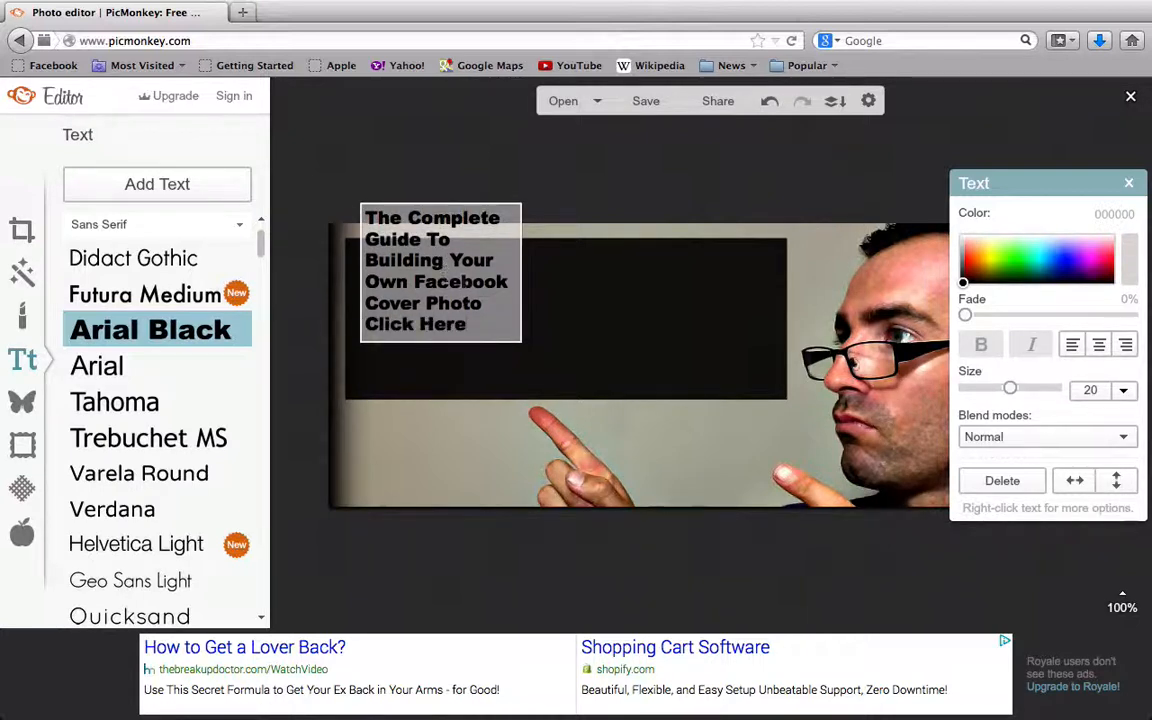
Step: Enlarge the text to size 48 so its box nearly fills the dark rectangle, and shift it close to the rectangle's left edge
left_click(522, 316)
left_click_drag(518, 298, 768, 394)
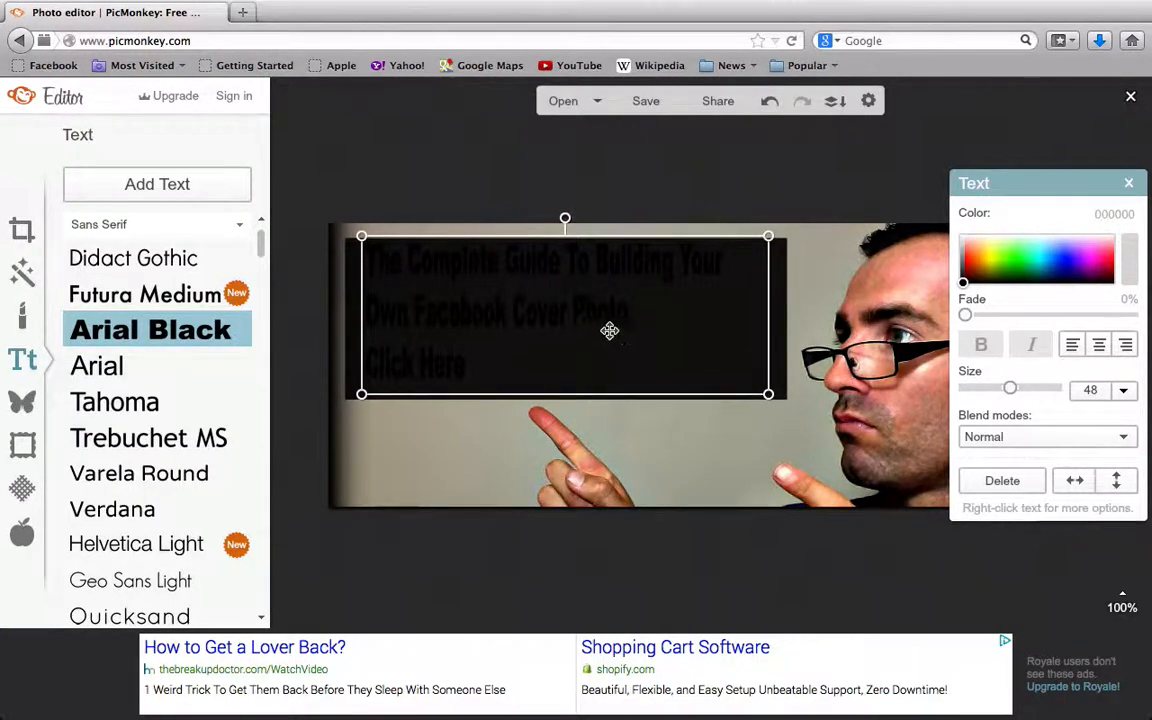
left_click_drag(609, 329, 599, 332)
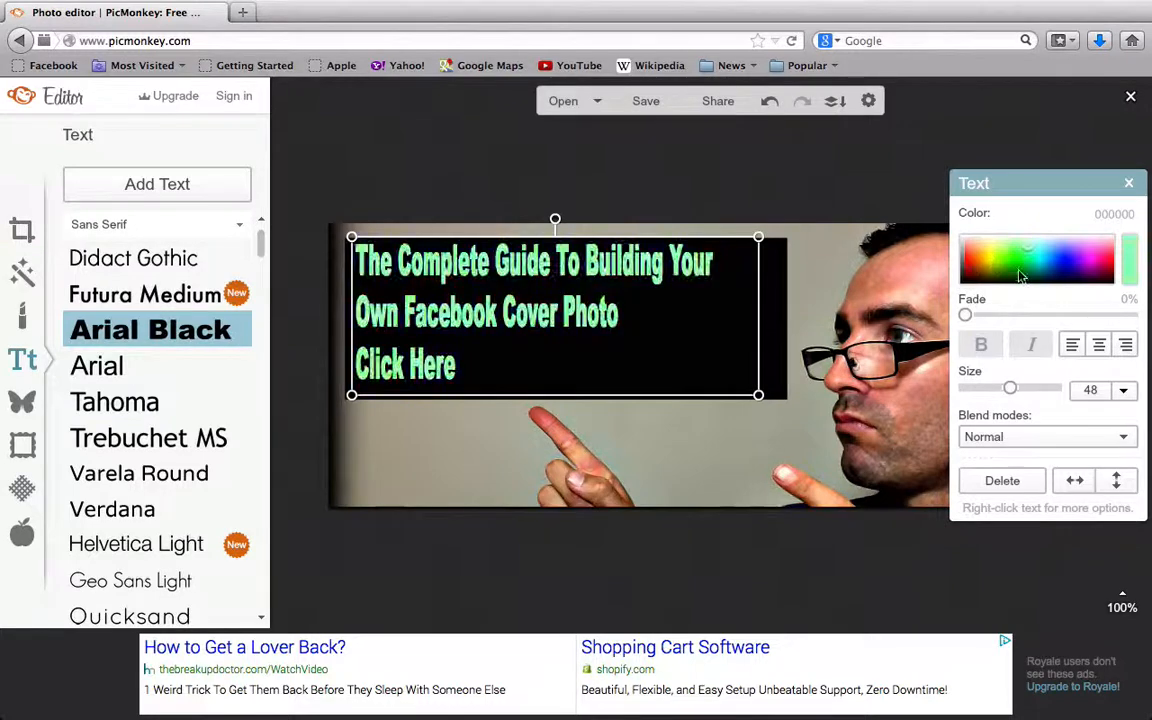
Step: Make the text white (ffffff), try the different alignments and settle on centred
left_click(964, 280)
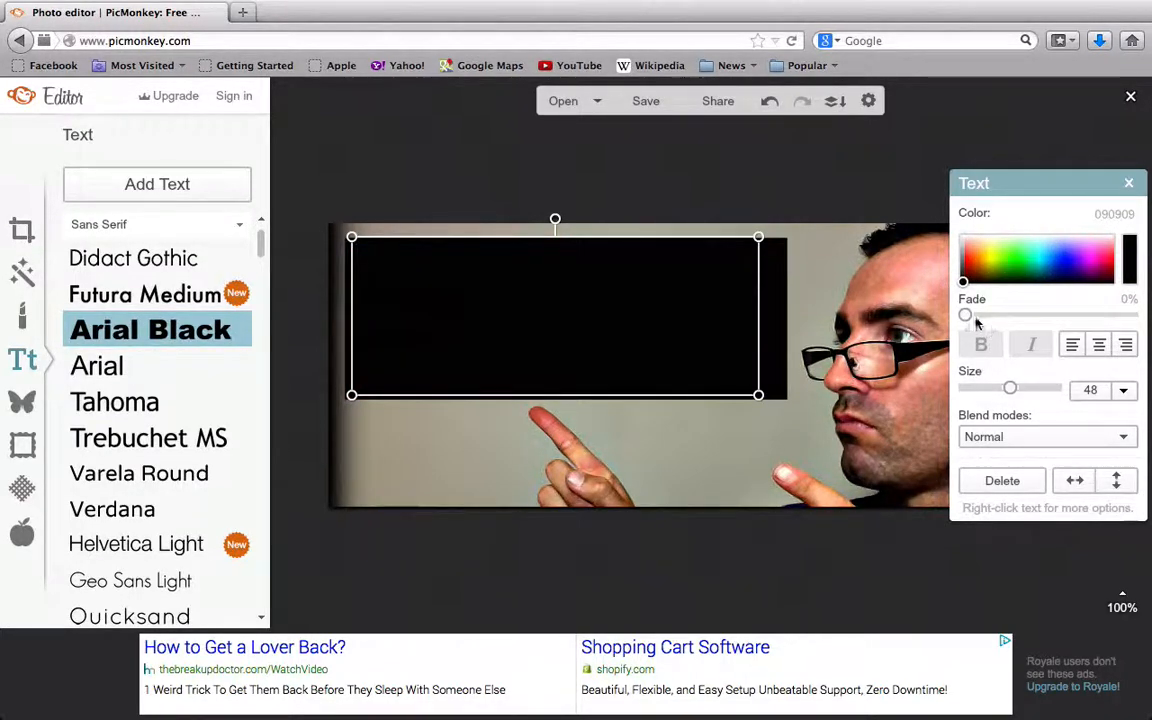
left_click_drag(966, 315, 1010, 322)
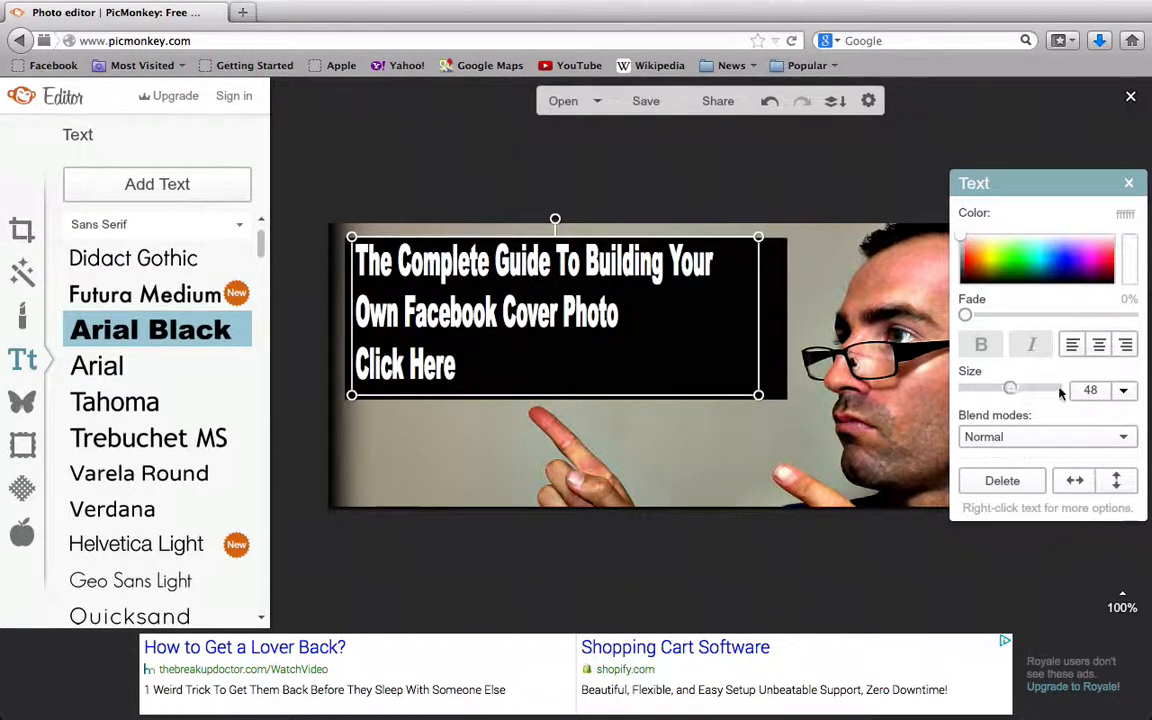
left_click(1099, 345)
left_click(1124, 345)
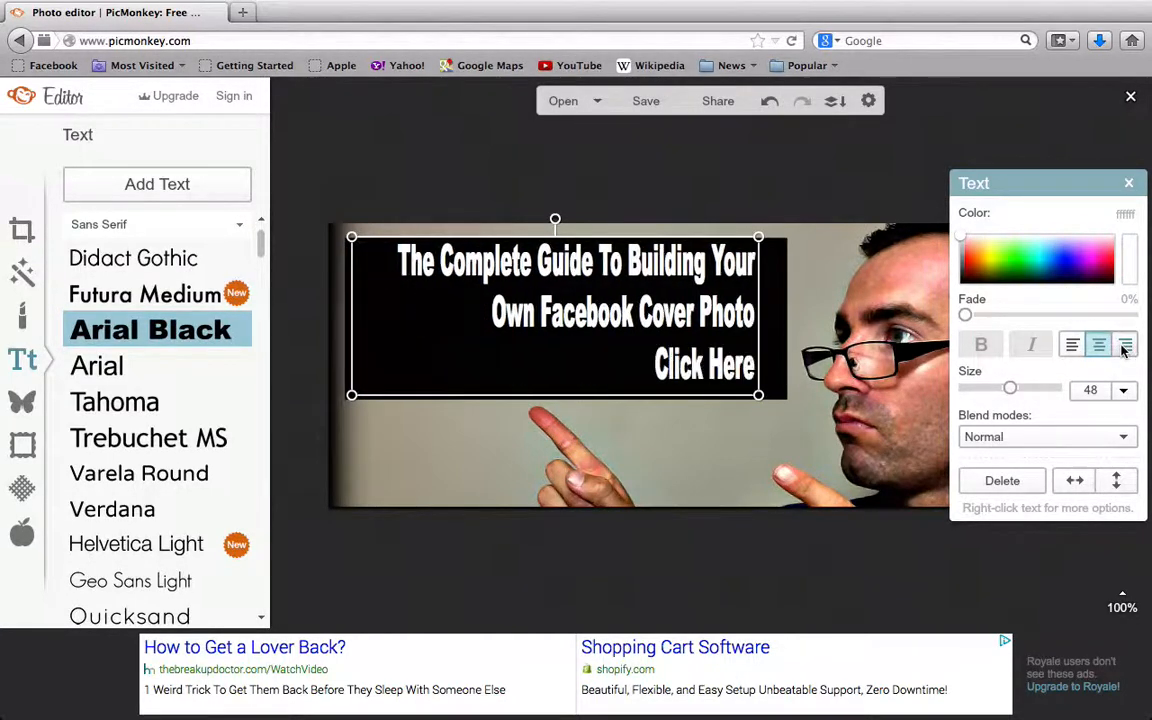
left_click(1072, 345)
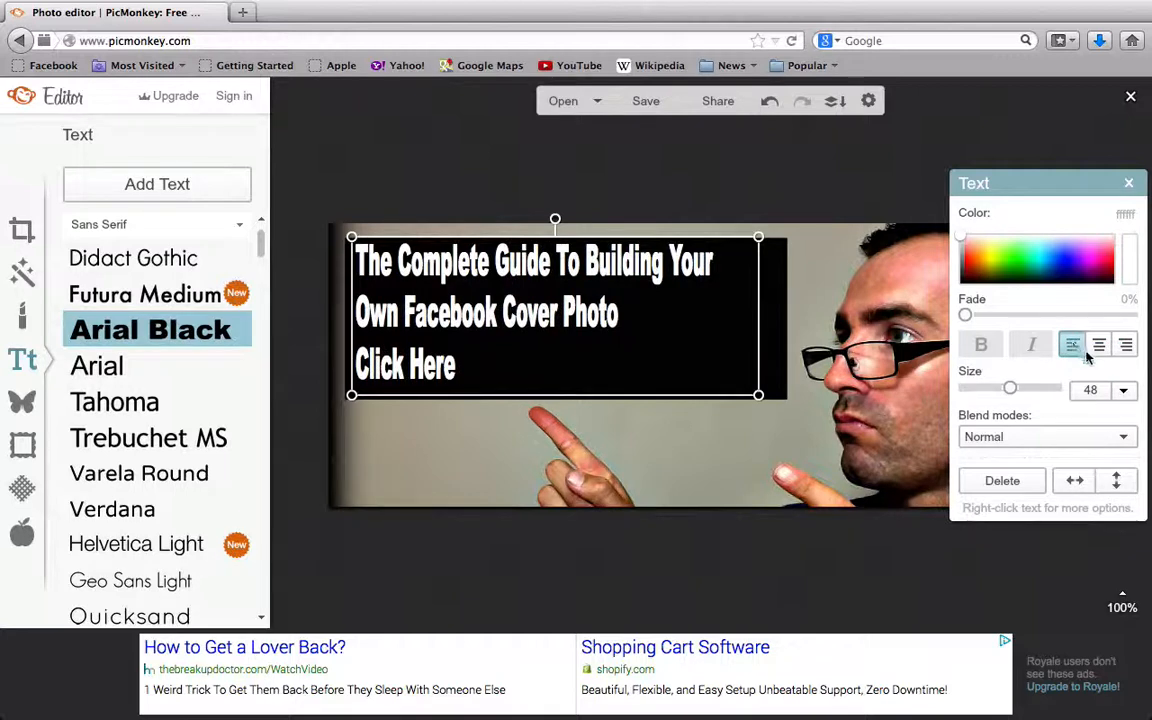
left_click(1097, 347)
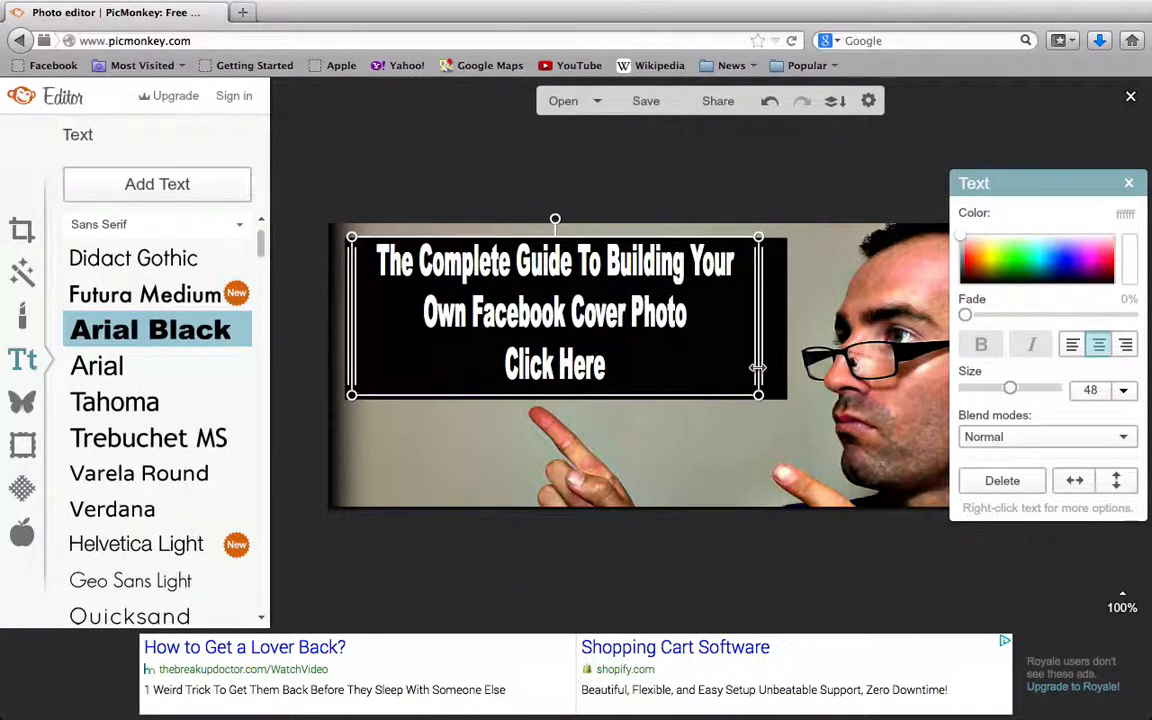
Step: Widen the text box to the rectangle's right edge so "Own" fits on the first line, and close the text settings
left_click_drag(758, 368, 781, 370)
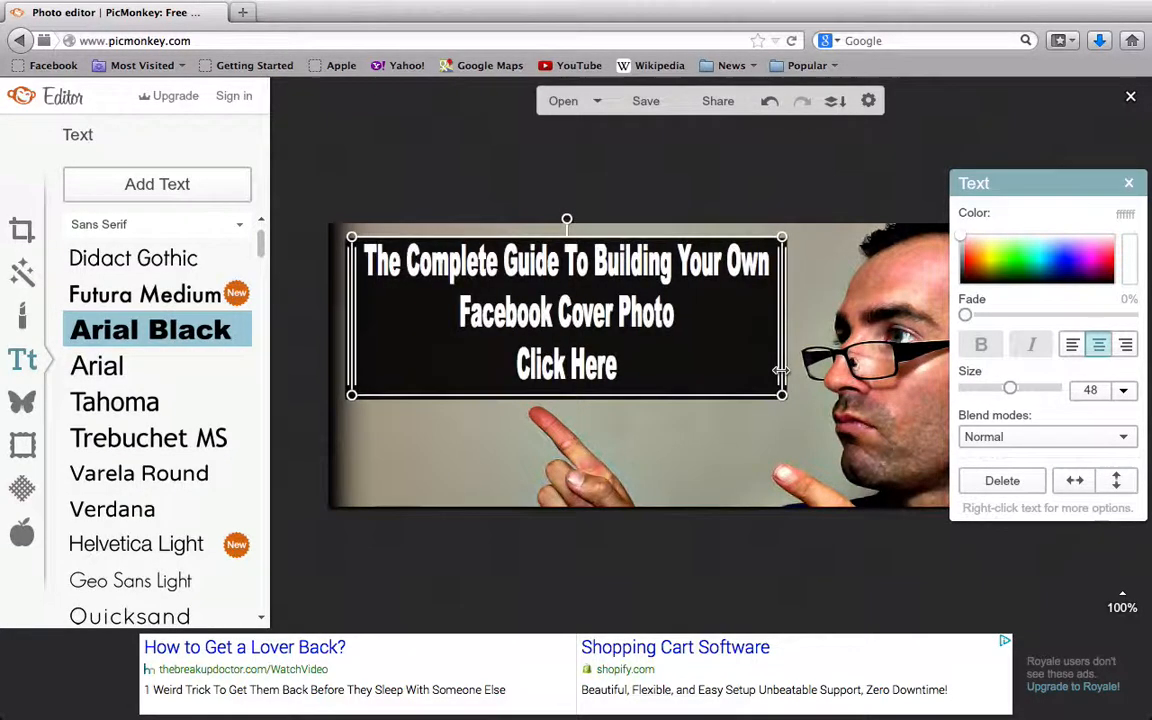
left_click(664, 370)
left_click(677, 473)
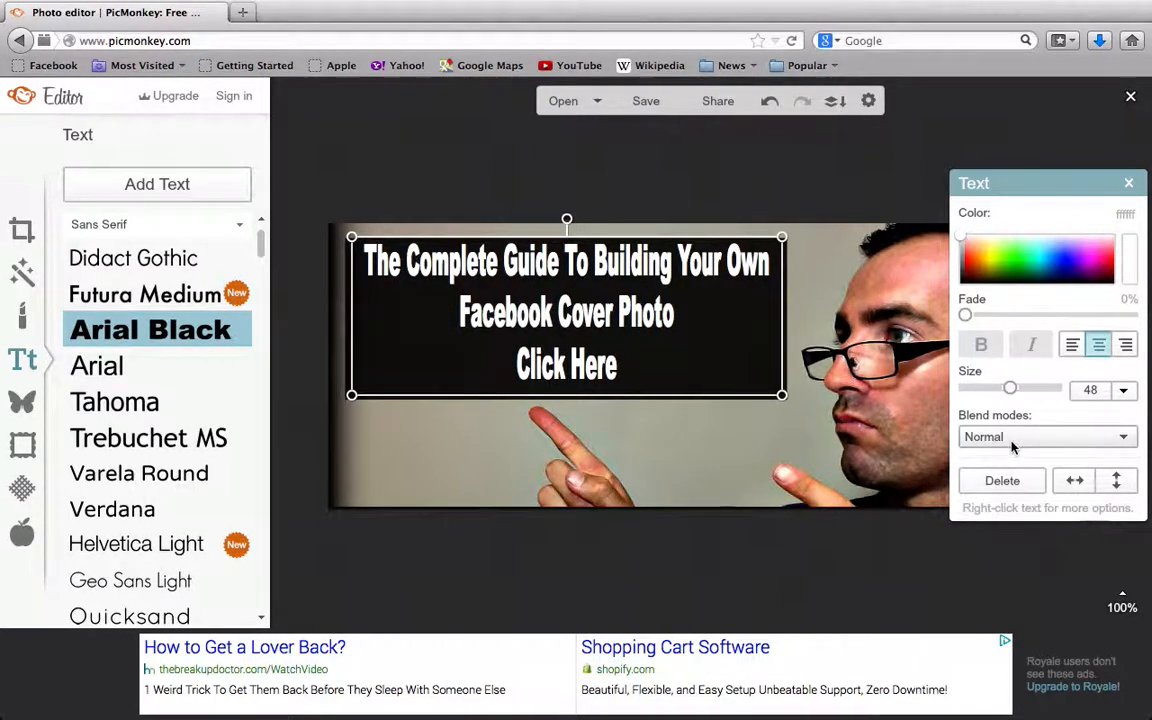
left_click(1130, 184)
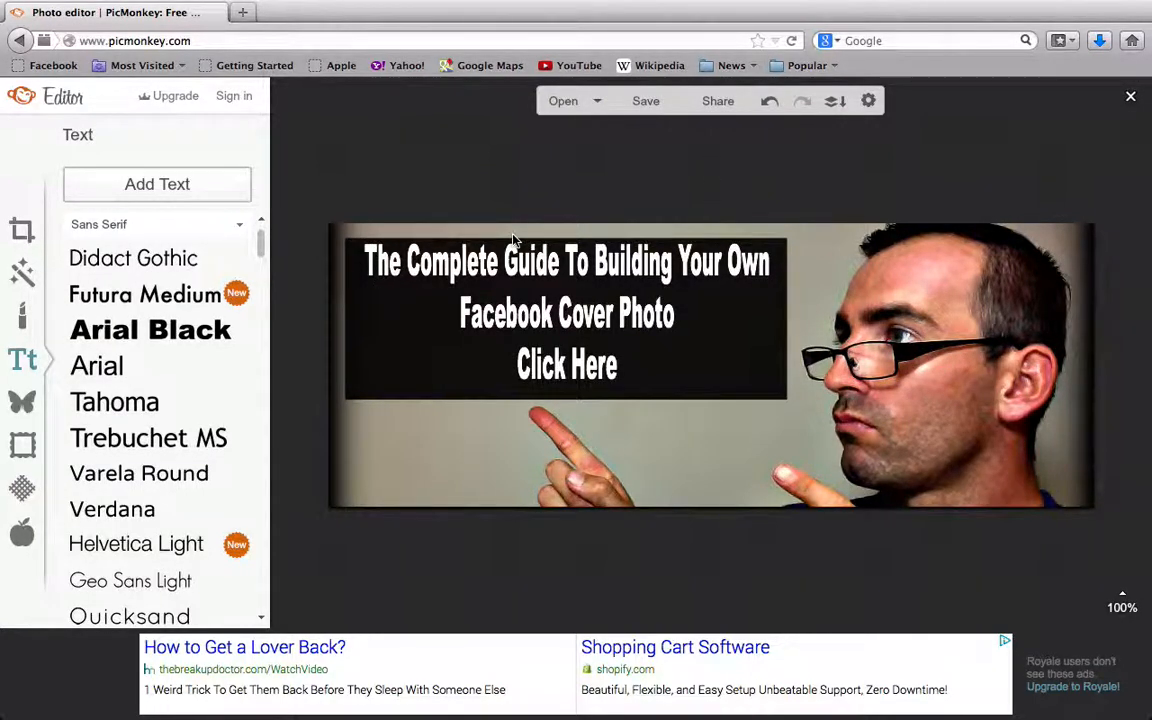
Step: Start saving the image and name the file facebookcoverdemo
left_click(645, 102)
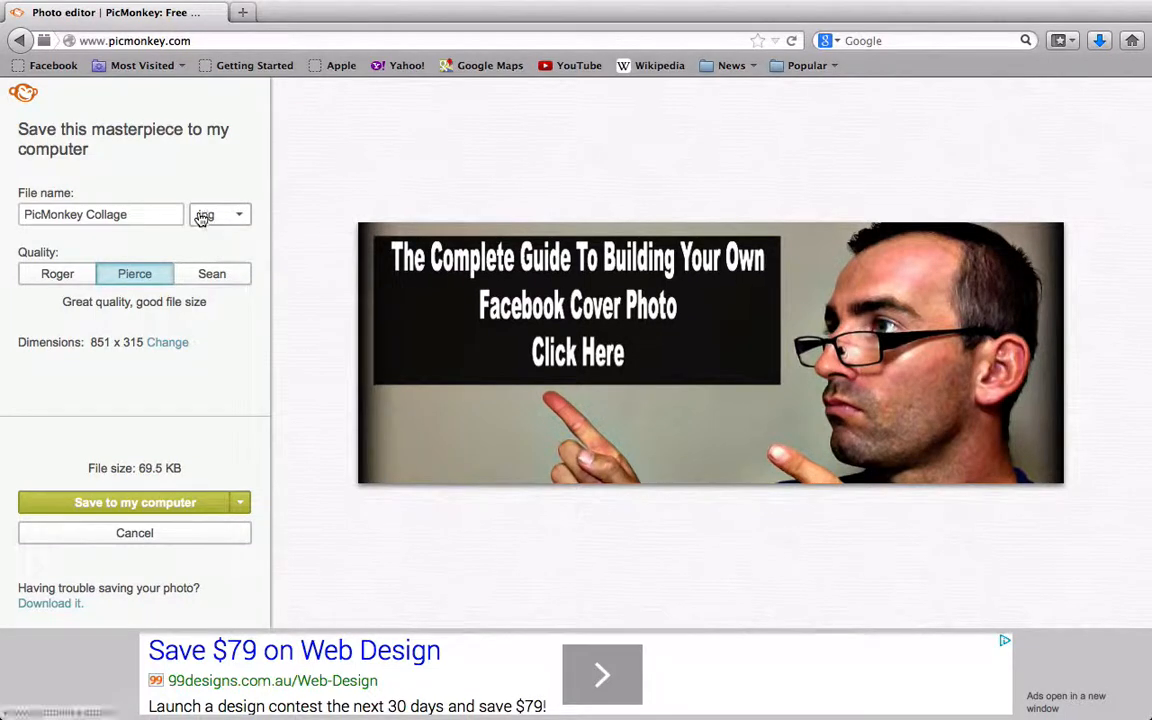
left_click_drag(166, 214, 17, 205)
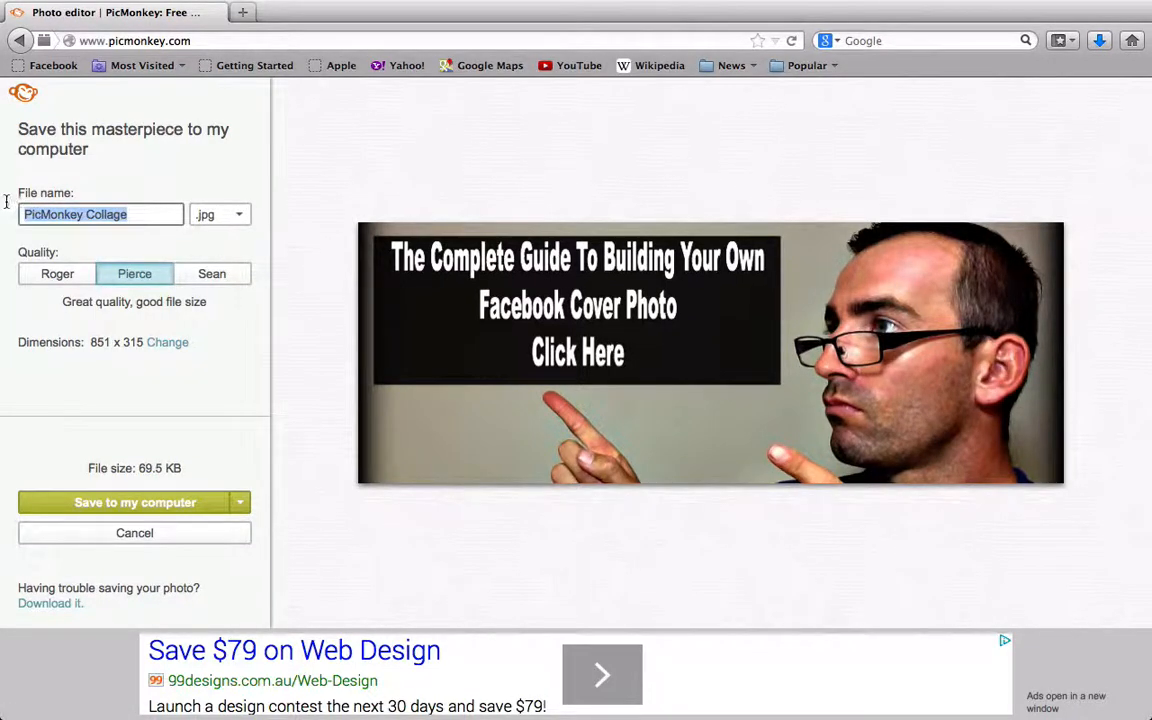
type("facebo")
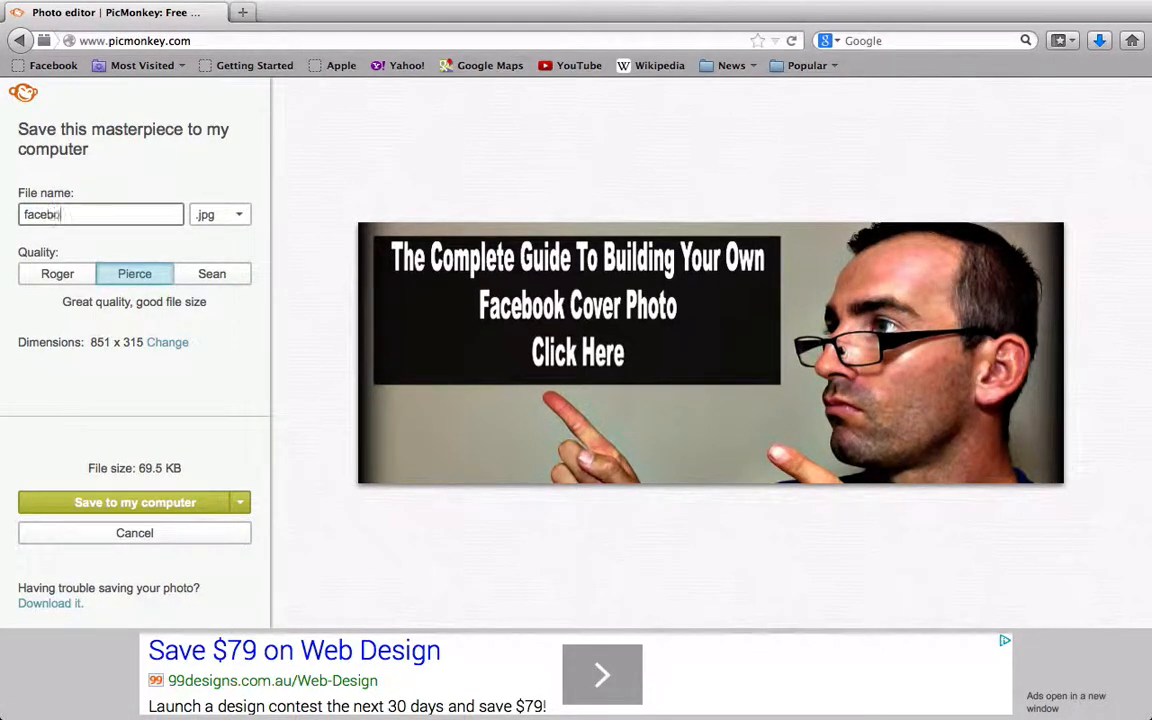
type("okcoverdemo")
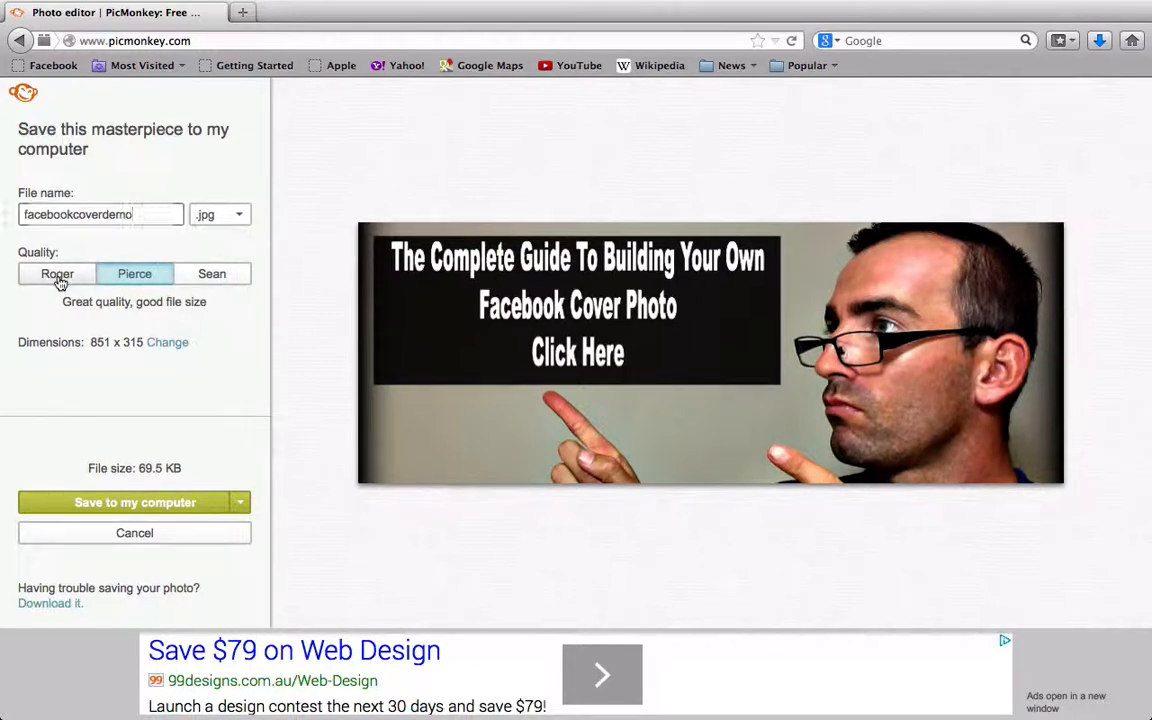
Step: Compare the quality options, choose Sean, and save facebookcoverdemo.jpg to the Desktop
left_click(59, 279)
left_click(136, 279)
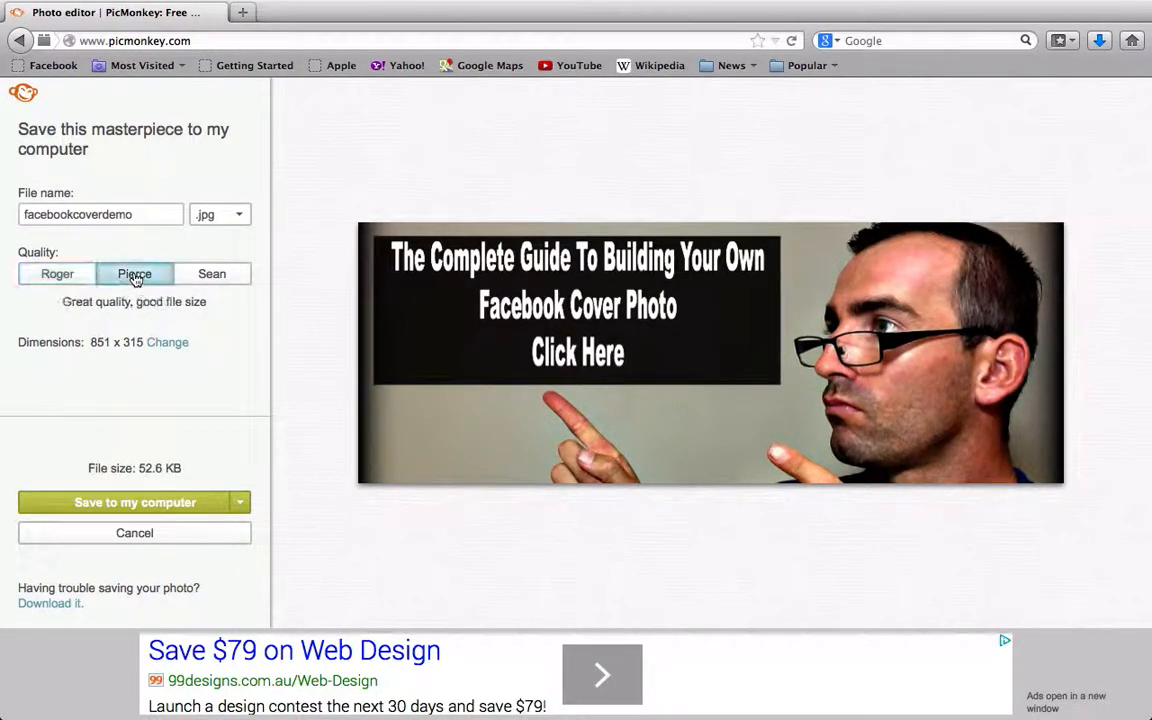
left_click(209, 275)
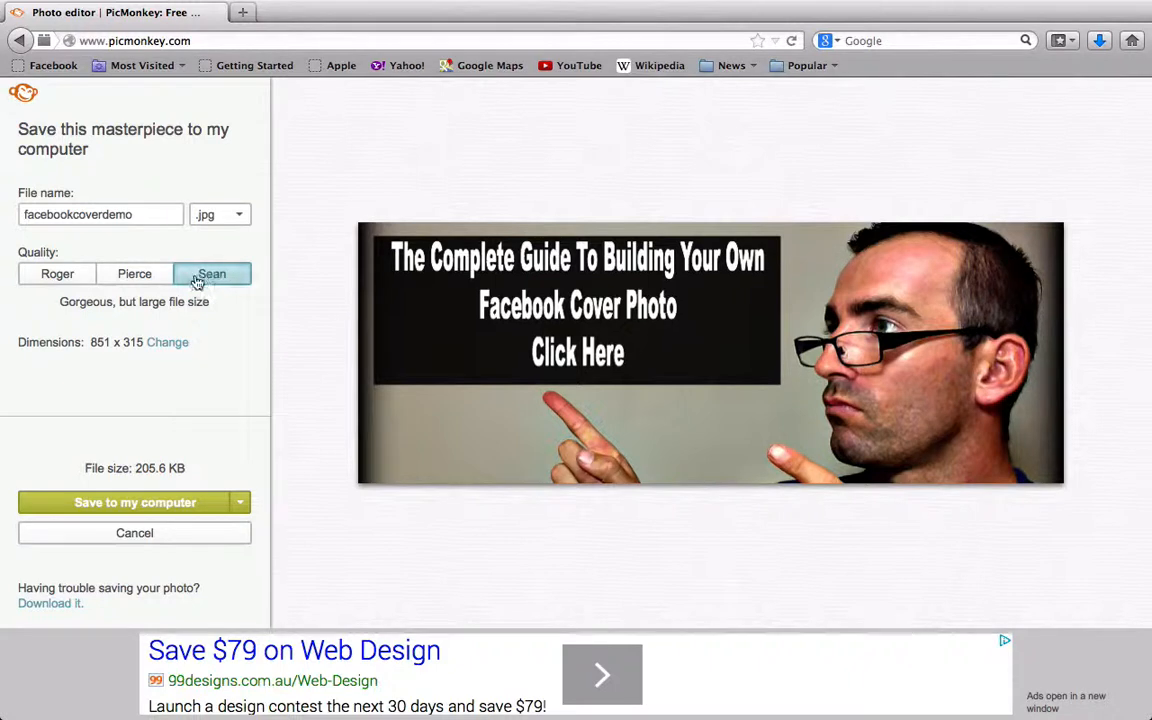
left_click(140, 503)
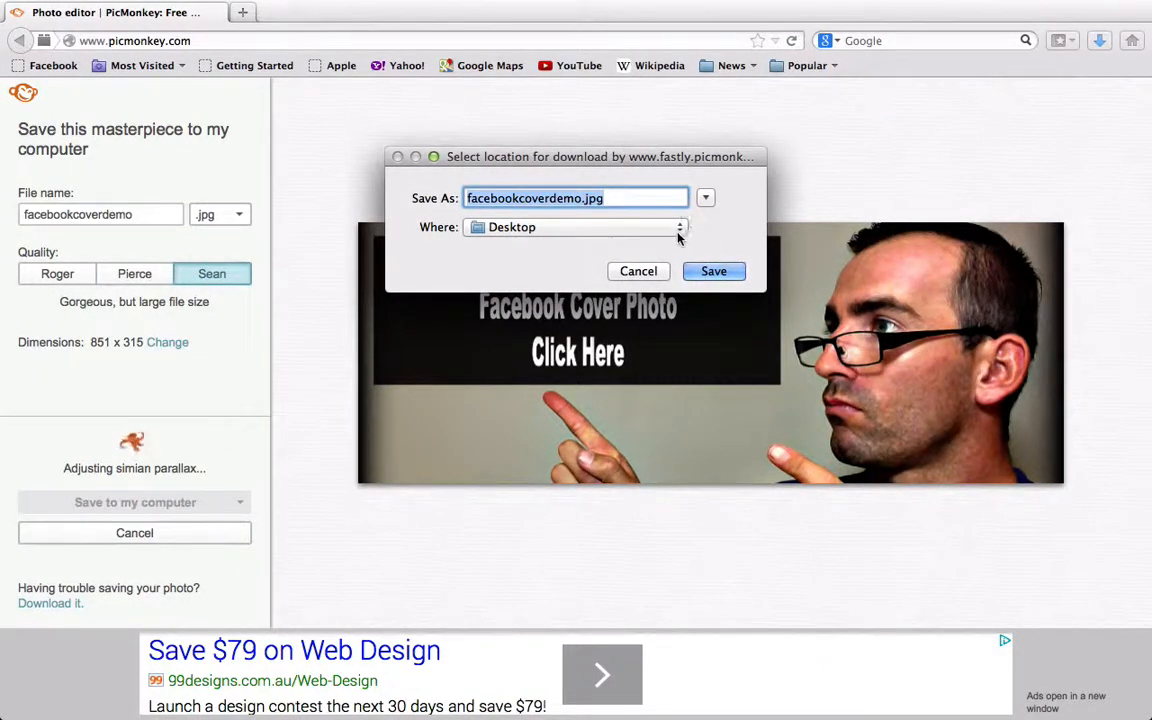
left_click(712, 272)
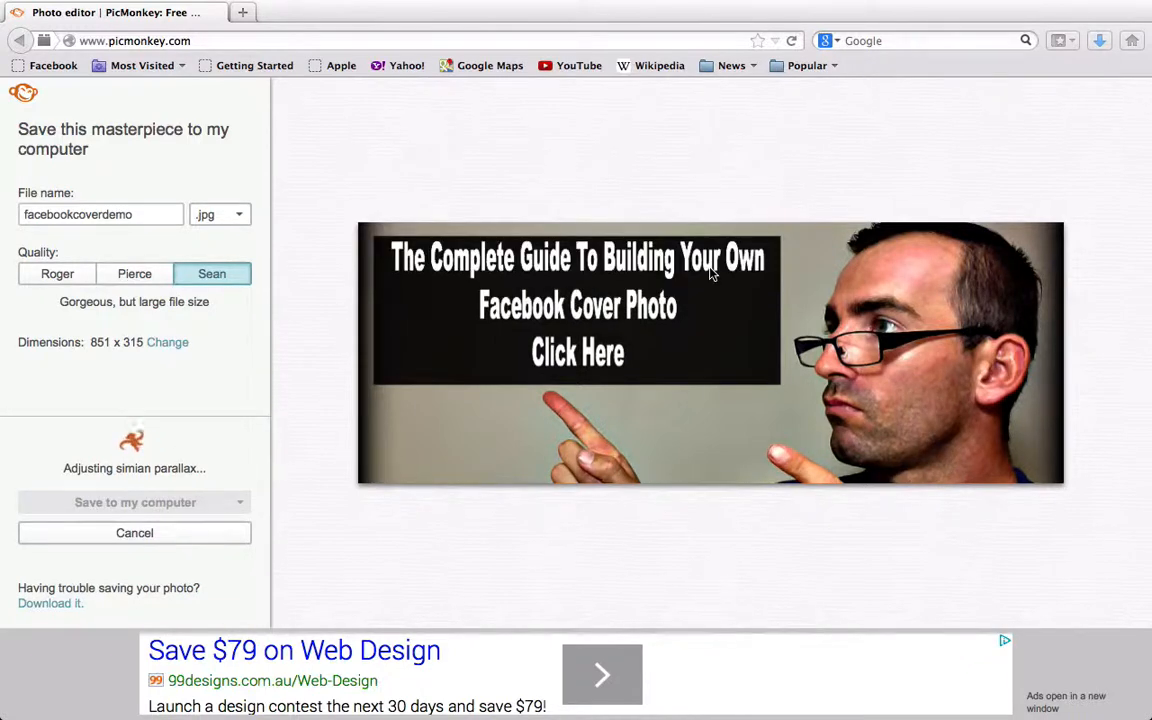